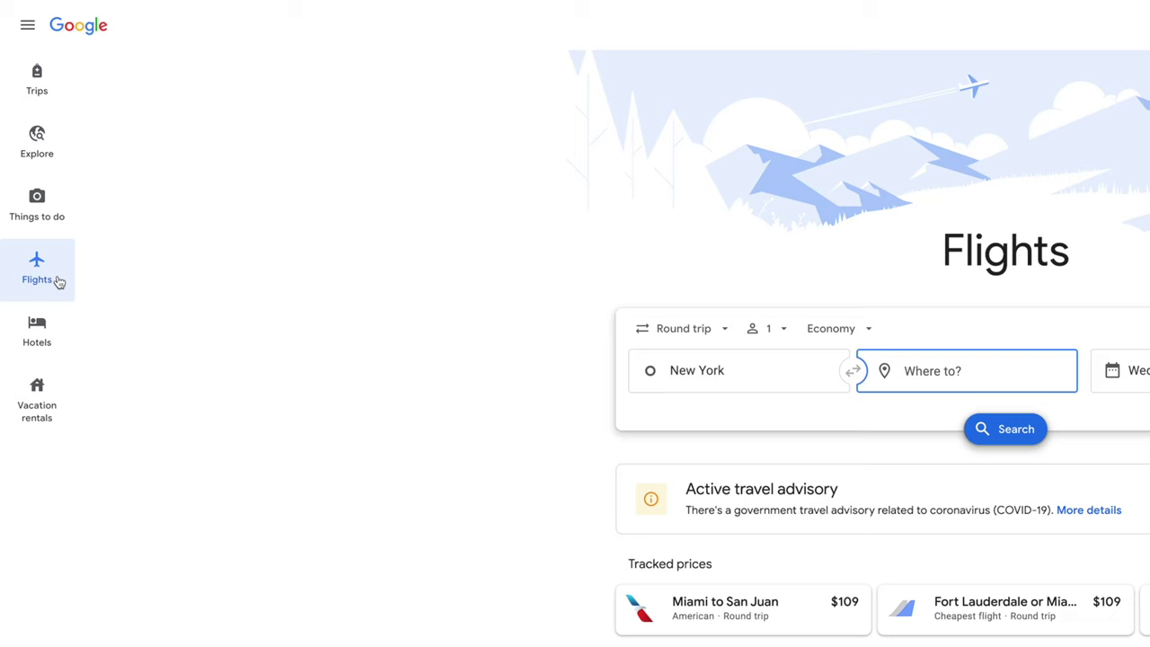
Step: Switch to the Explore page mapping destination prices from New York
{"action": "left_click", "coordinate": [60, 172]}
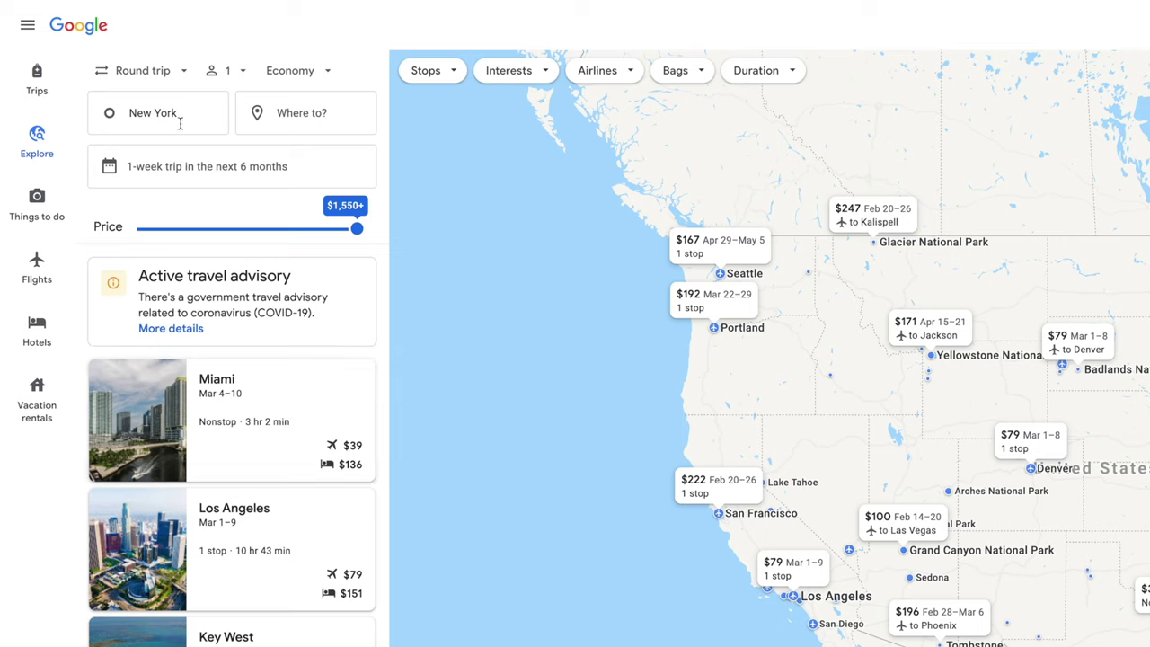
{"action": "left_click", "coordinate": [141, 77]}
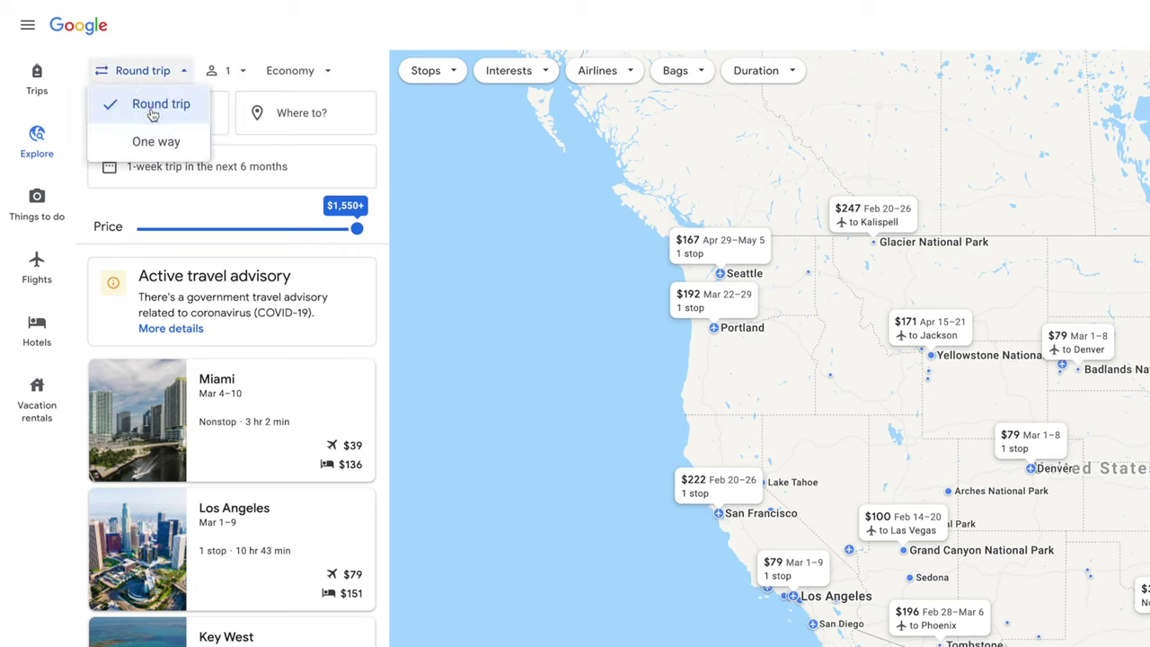
{"action": "left_click", "coordinate": [213, 71]}
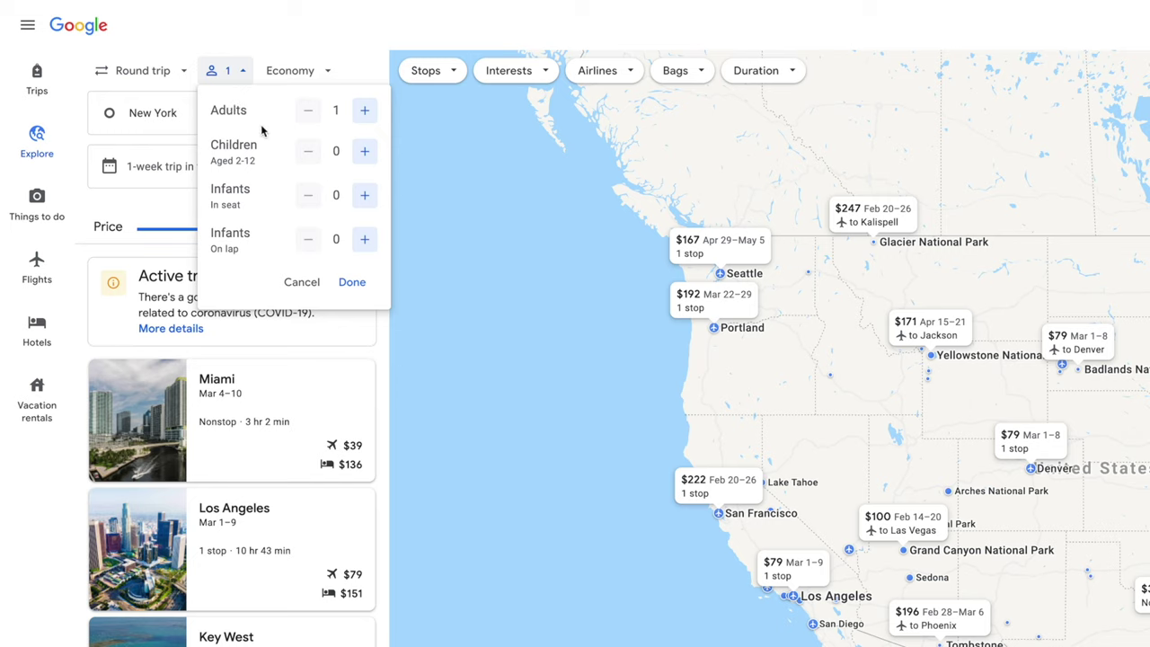
{"action": "left_click", "coordinate": [286, 77]}
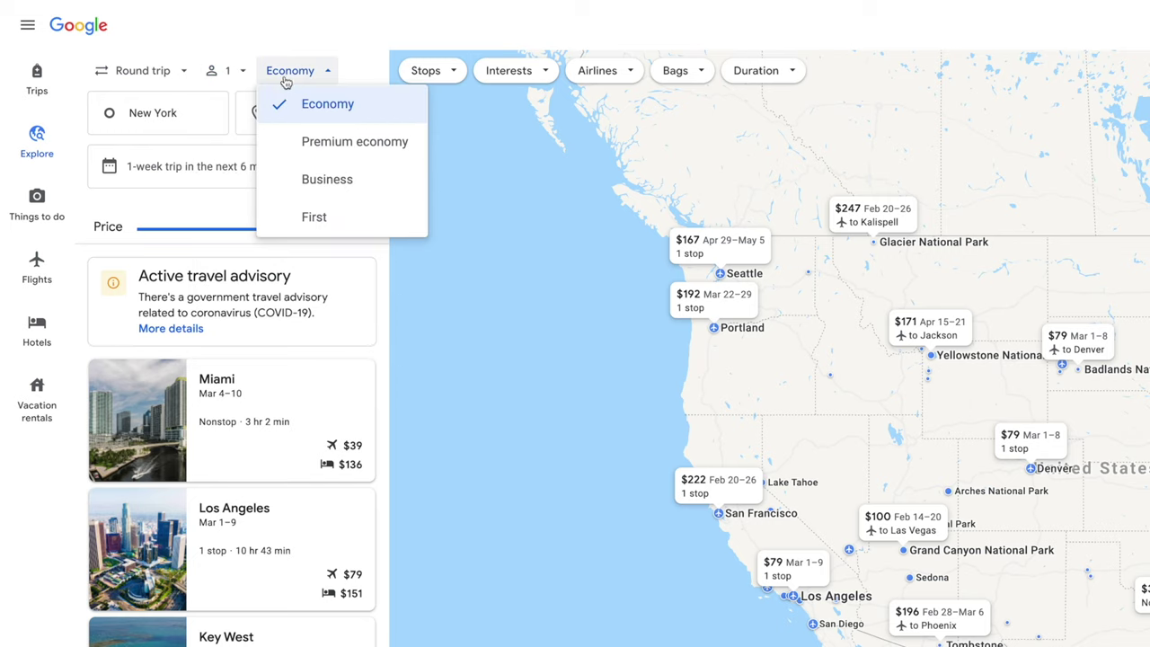
{"action": "left_click", "coordinate": [266, 25]}
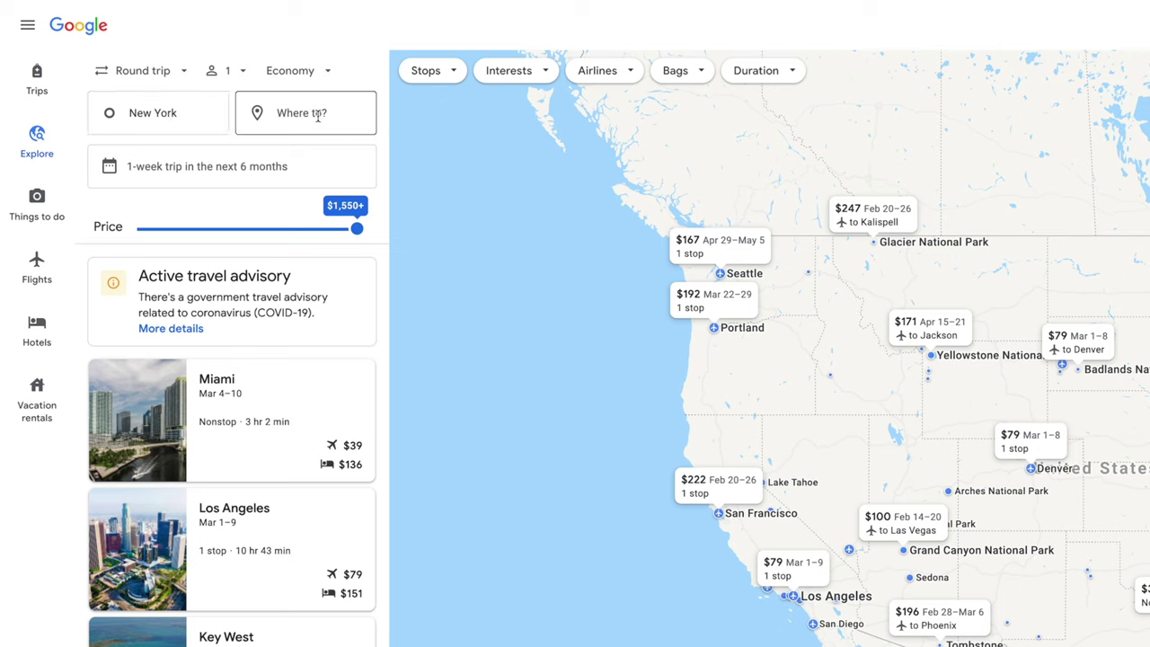
{"action": "left_click", "coordinate": [184, 177]}
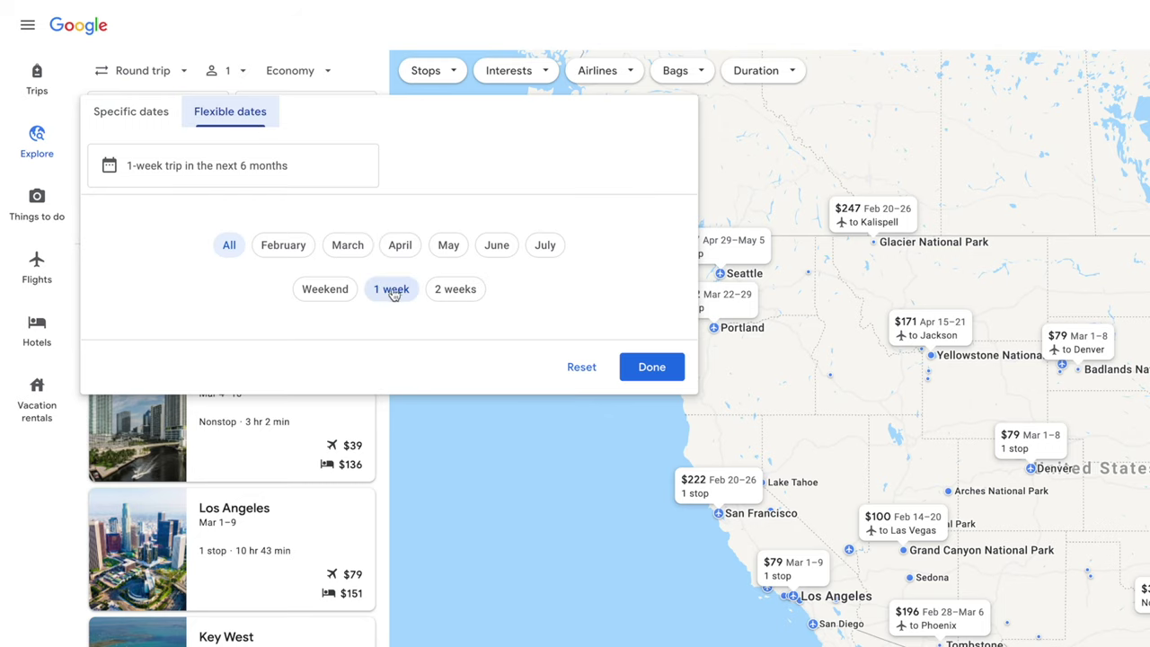
{"action": "left_click", "coordinate": [131, 120]}
{"action": "left_click", "coordinate": [220, 115]}
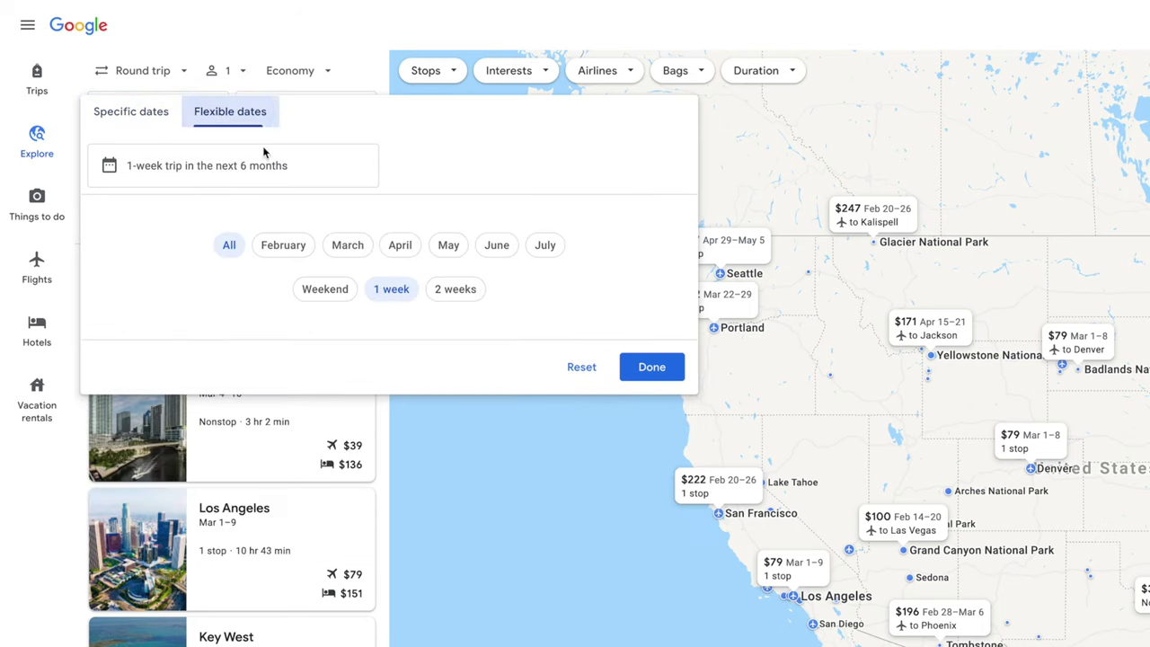
{"action": "left_click", "coordinate": [662, 384]}
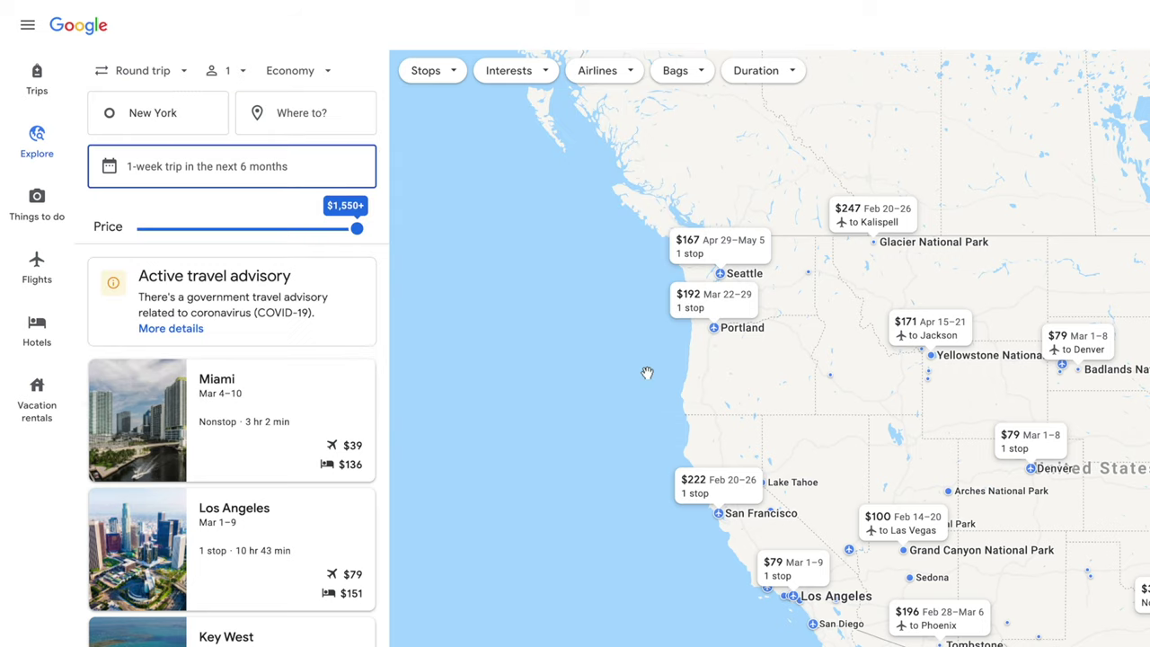
{"action": "mouse_move", "coordinate": [358, 231]}
{"action": "left_mouse_down"}
{"action": "mouse_move", "coordinate": [241, 229]}
{"action": "mouse_move", "coordinate": [356, 229]}
{"action": "left_mouse_up"}
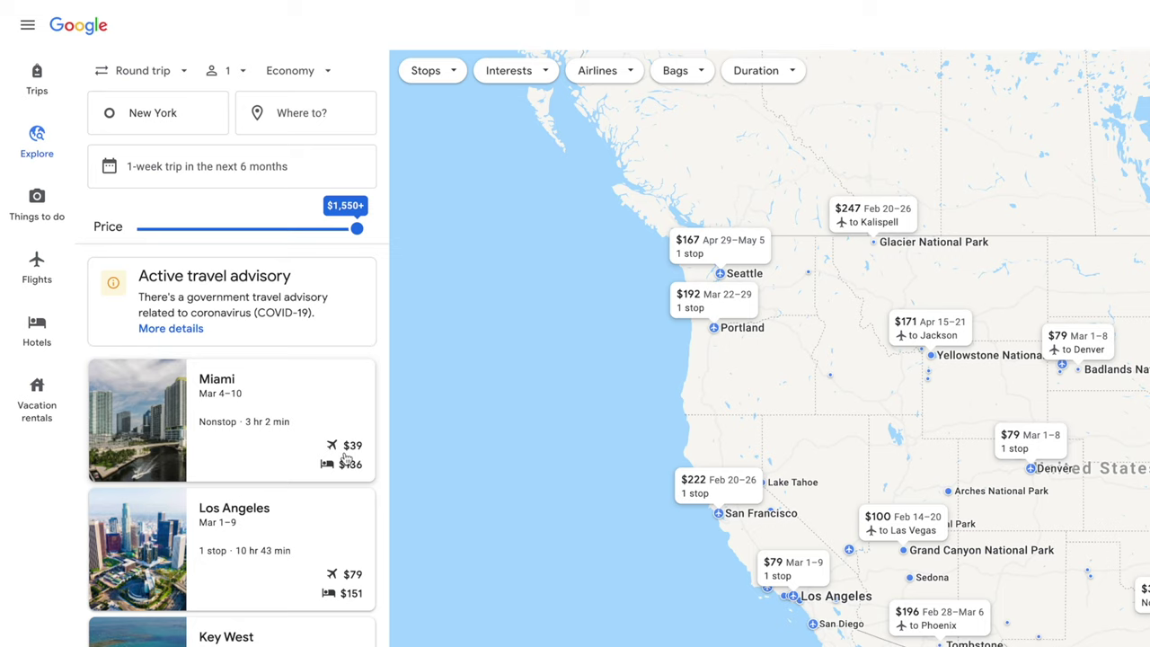
Step: Filter destinations to non-stop flights with 1 carry-on bag, glancing at Interests, Airlines and Duration
{"action": "left_click", "coordinate": [430, 72]}
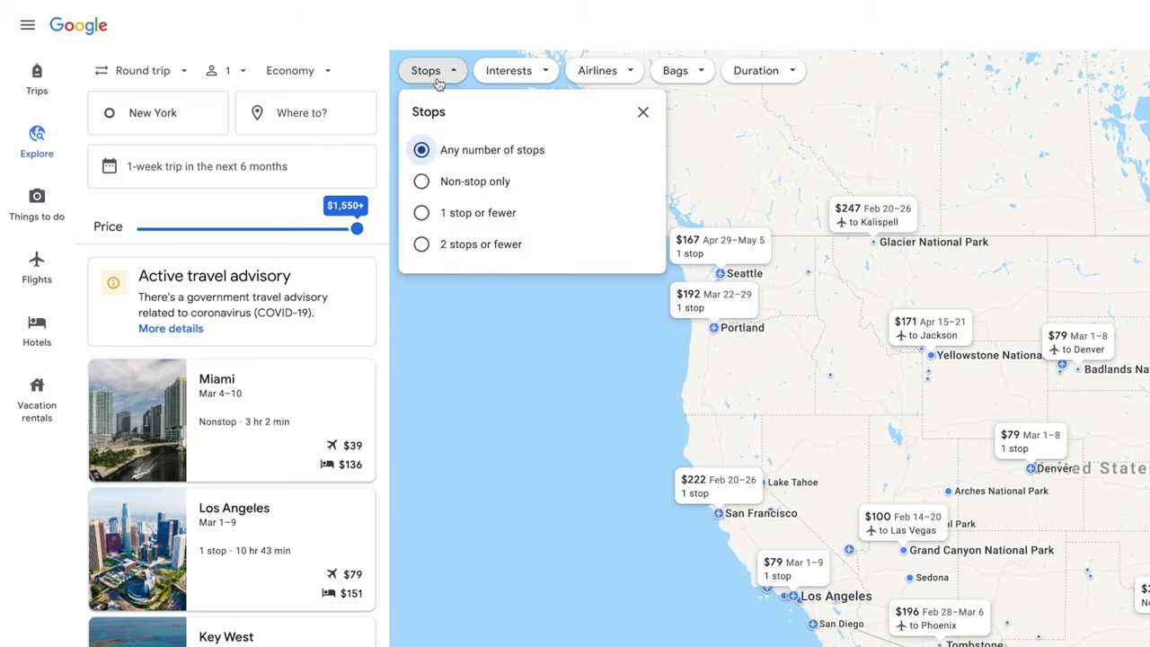
{"action": "left_click", "coordinate": [422, 182]}
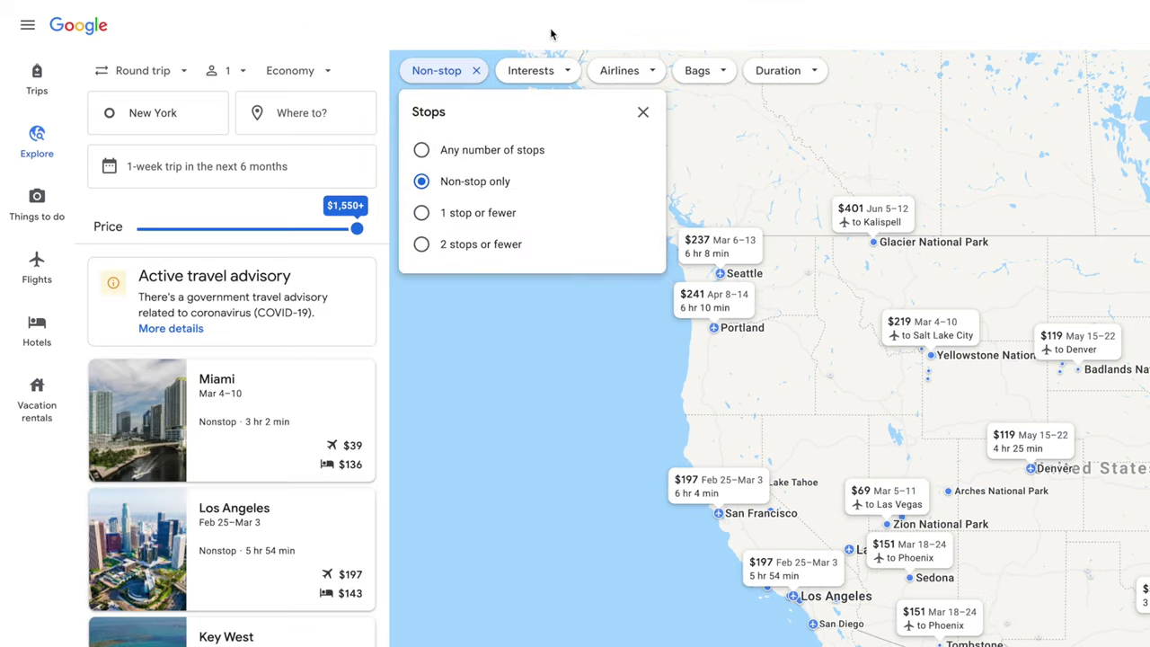
{"action": "left_click", "coordinate": [535, 70]}
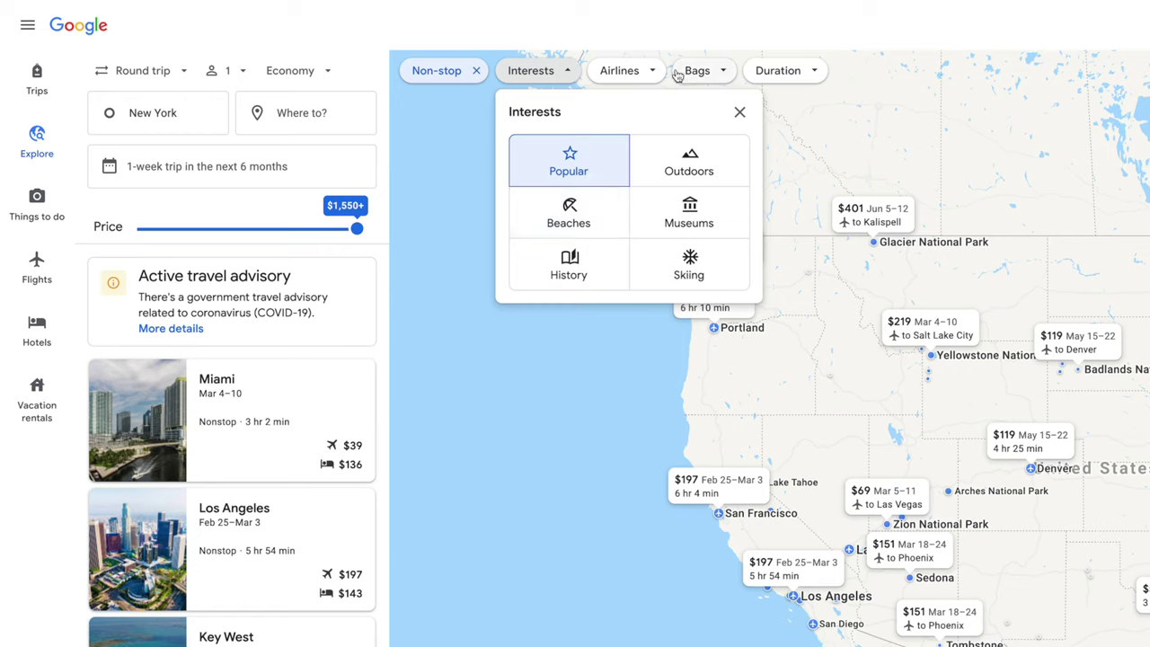
{"action": "left_click", "coordinate": [636, 77]}
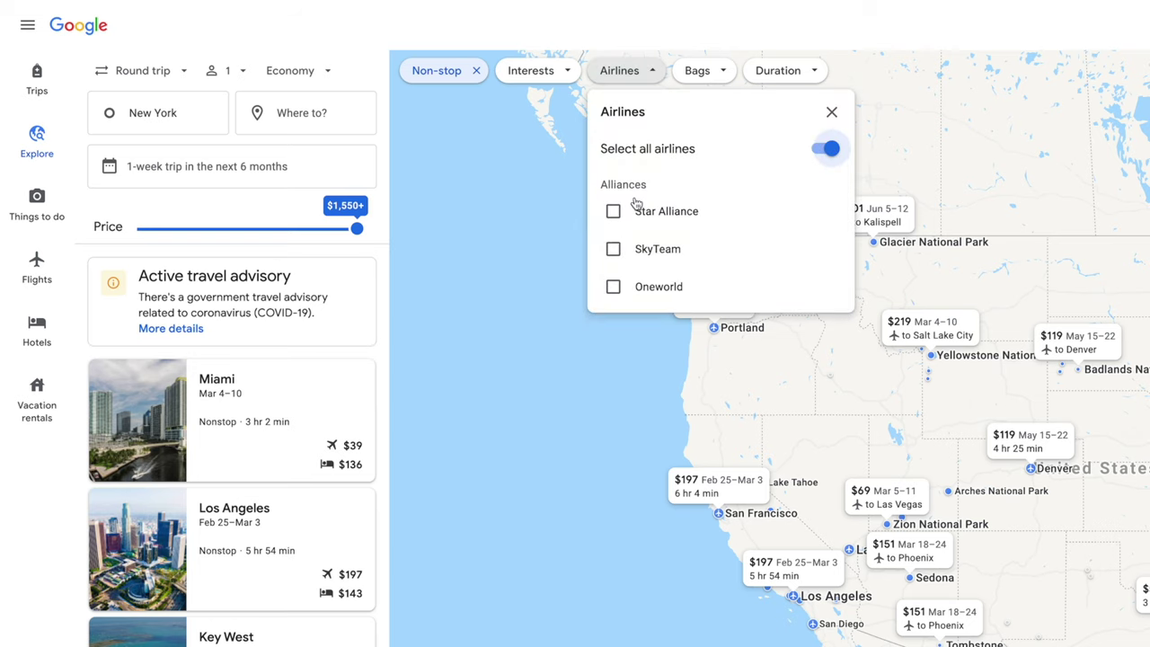
{"action": "left_click", "coordinate": [697, 72]}
{"action": "left_click", "coordinate": [911, 175]}
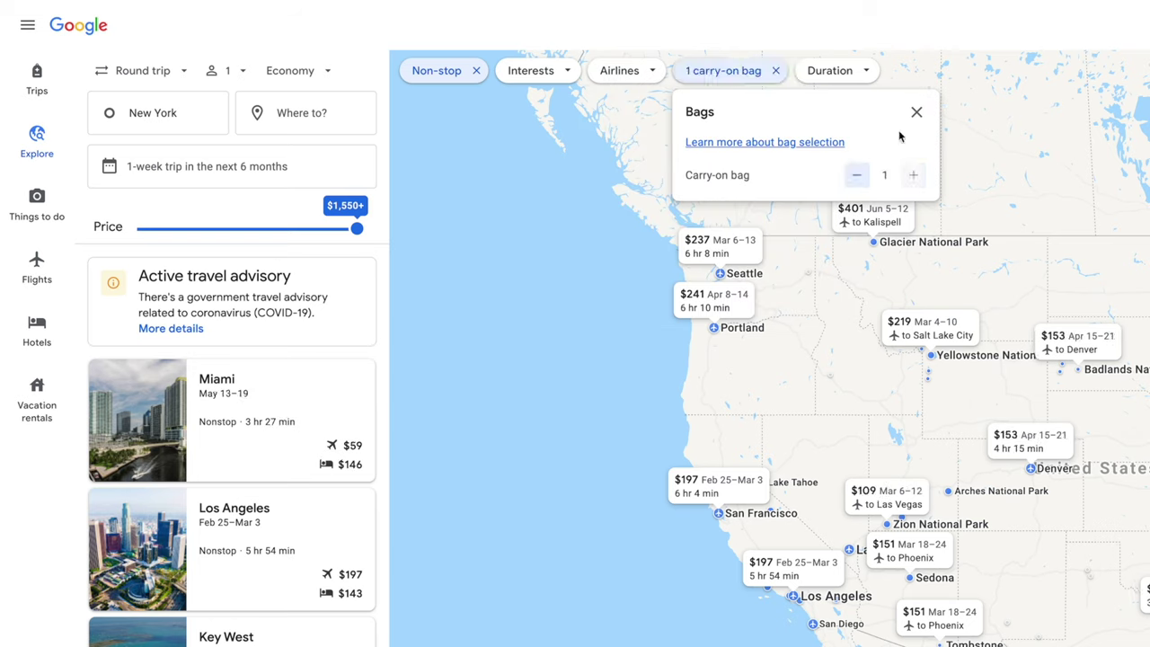
{"action": "left_click", "coordinate": [842, 79]}
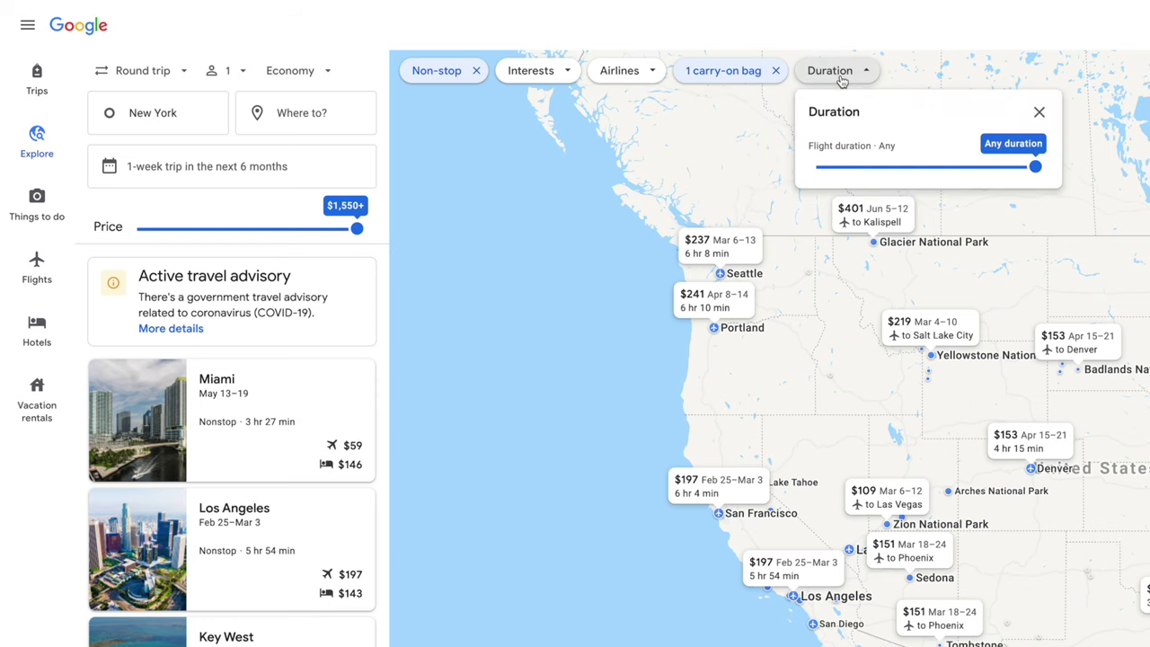
{"action": "left_click", "coordinate": [969, 199]}
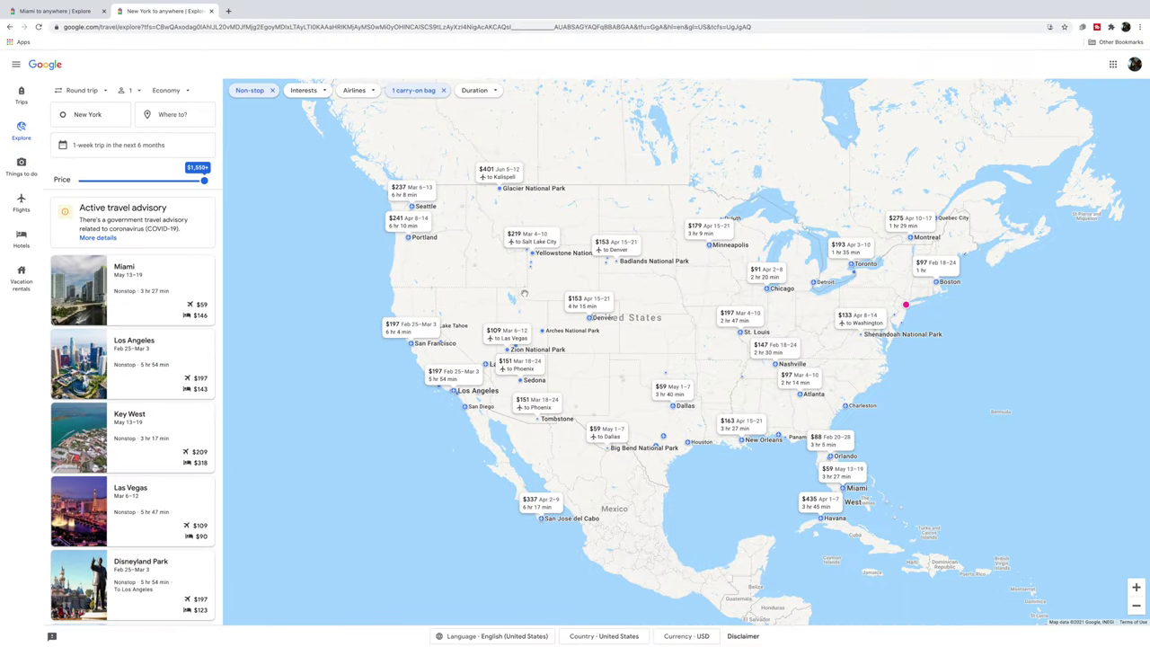
Step: Check Yellowstone's fares, then pan and zoom the map to Caribbean fares like Cancún $228
{"action": "mouse_move", "coordinate": [661, 298]}
{"action": "left_mouse_down"}
{"action": "mouse_move", "coordinate": [664, 261]}
{"action": "mouse_move", "coordinate": [664, 288]}
{"action": "left_mouse_up"}
{"action": "left_click", "coordinate": [584, 243]}
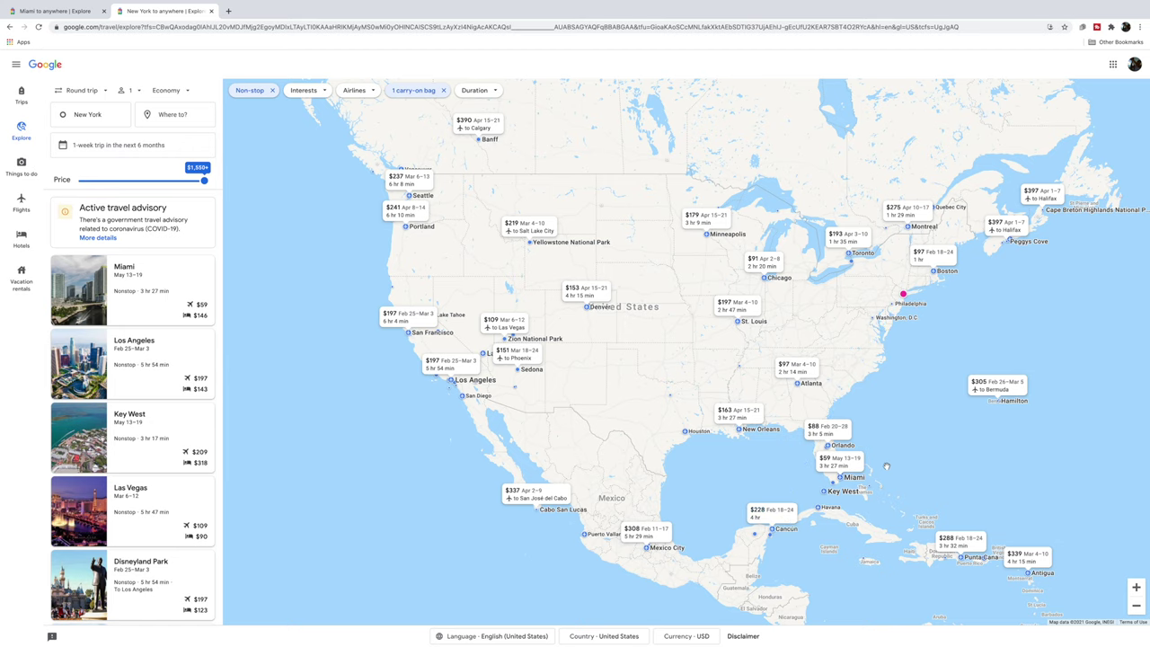
{"action": "left_click_drag", "start_coordinate": [1078, 558], "coordinate": [768, 206]}
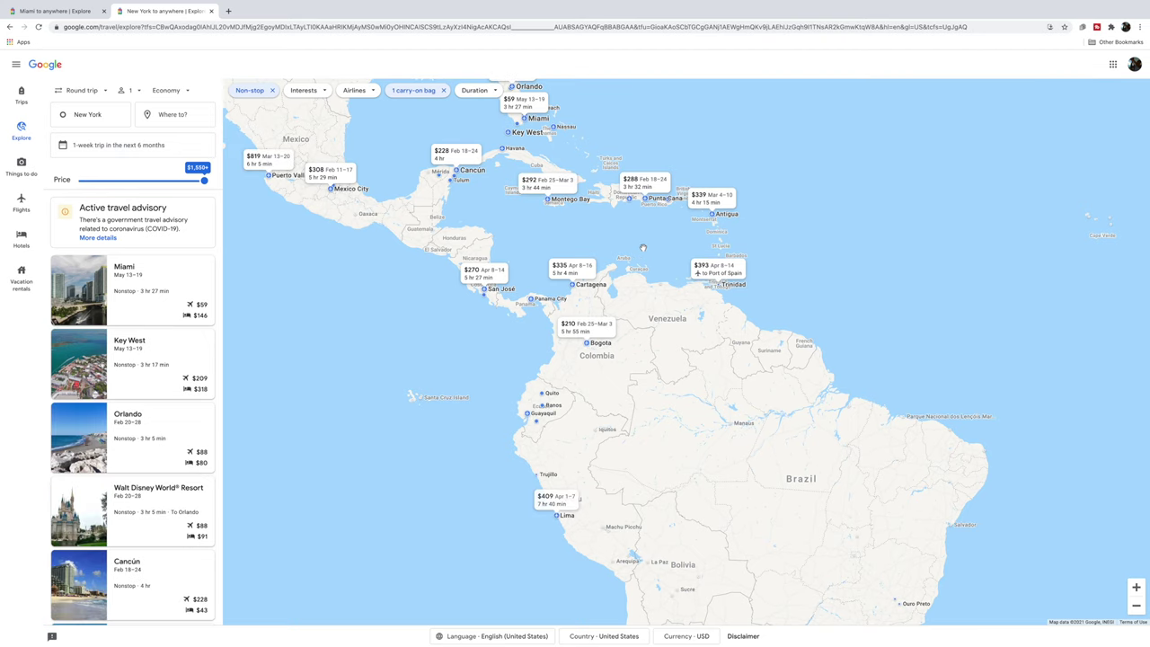
{"action": "scroll", "coordinate": [642, 247], "scroll_direction": "up", "scroll_amount": 1}
{"action": "left_click_drag", "start_coordinate": [643, 247], "coordinate": [734, 321]}
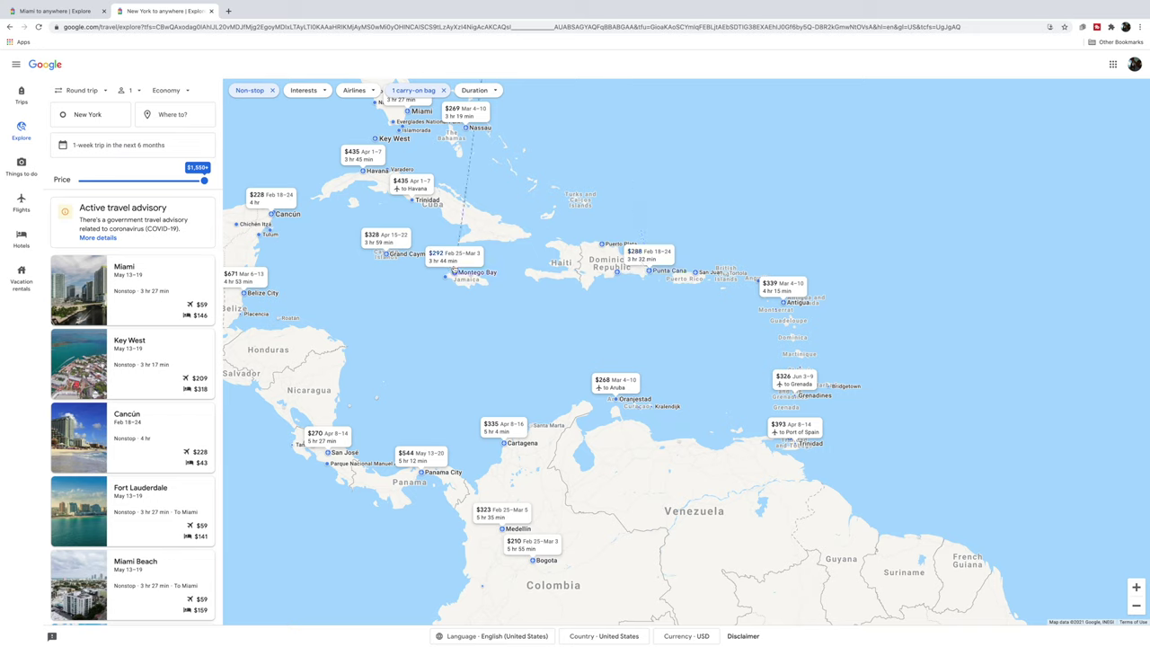
{"action": "scroll", "coordinate": [521, 304], "scroll_direction": "down", "scroll_amount": 2}
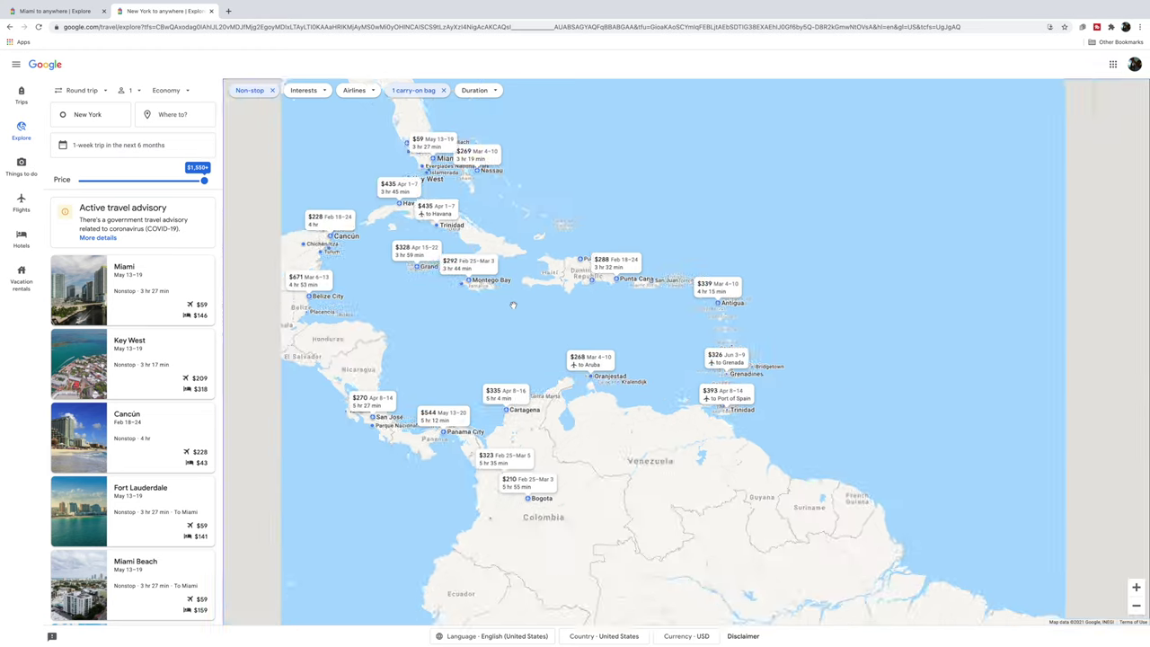
Step: Pan the map across the Atlantic to Europe and zoom in on Scandinavia
{"action": "left_click_drag", "start_coordinate": [527, 301], "coordinate": [185, 399]}
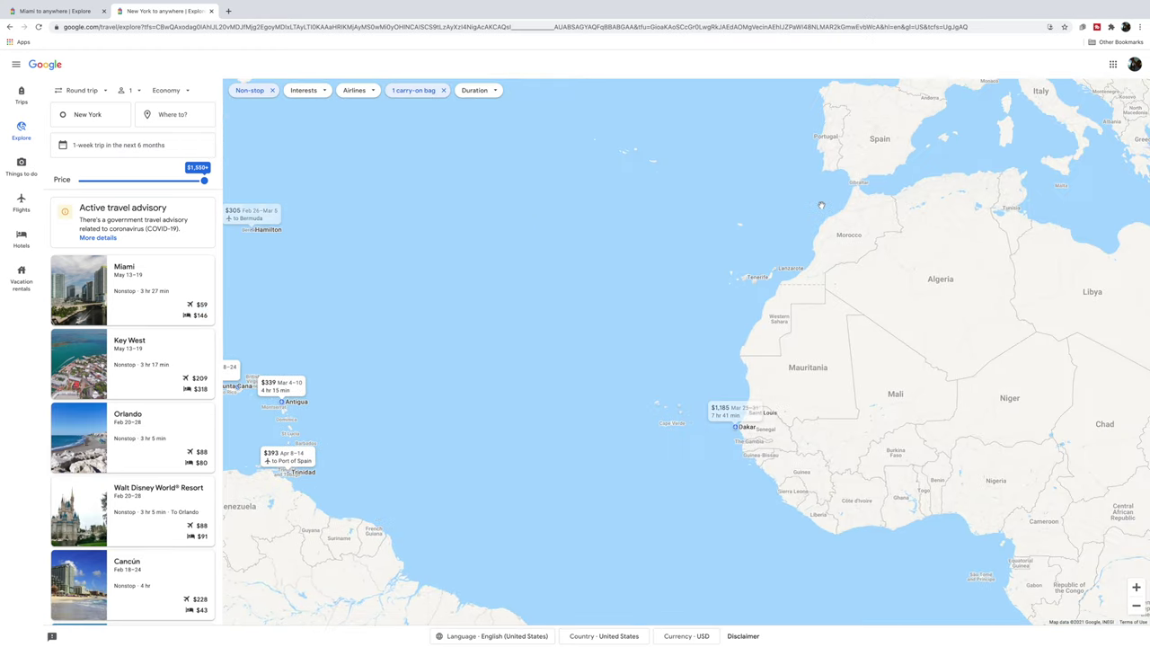
{"action": "left_click_drag", "start_coordinate": [597, 286], "coordinate": [571, 416]}
{"action": "left_click_drag", "start_coordinate": [793, 283], "coordinate": [632, 370]}
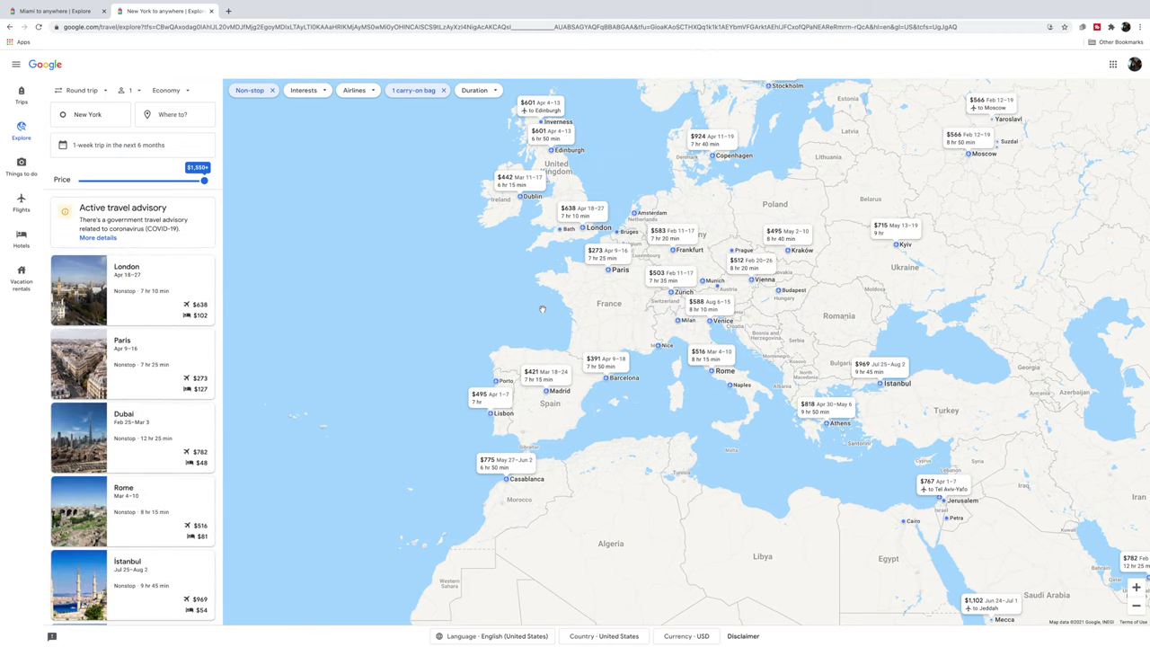
{"action": "mouse_move", "coordinate": [605, 367]}
{"action": "left_click_drag", "start_coordinate": [611, 366], "coordinate": [527, 469]}
{"action": "left_click_drag", "start_coordinate": [784, 310], "coordinate": [744, 361]}
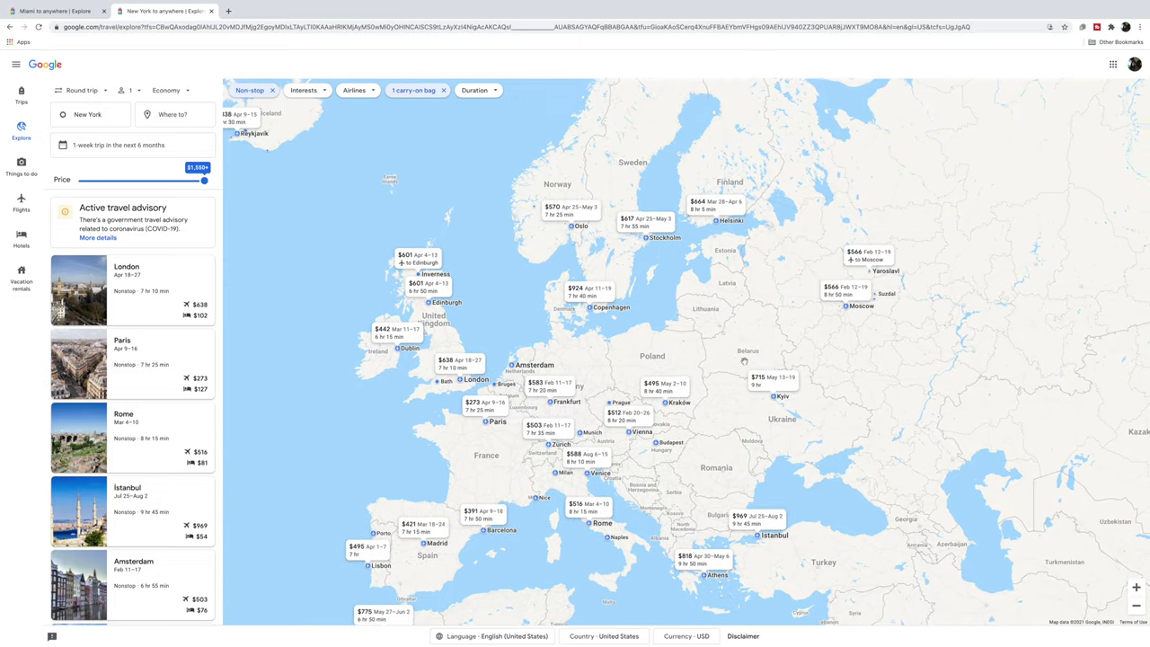
{"action": "scroll", "coordinate": [687, 260], "scroll_direction": "up", "scroll_amount": 2}
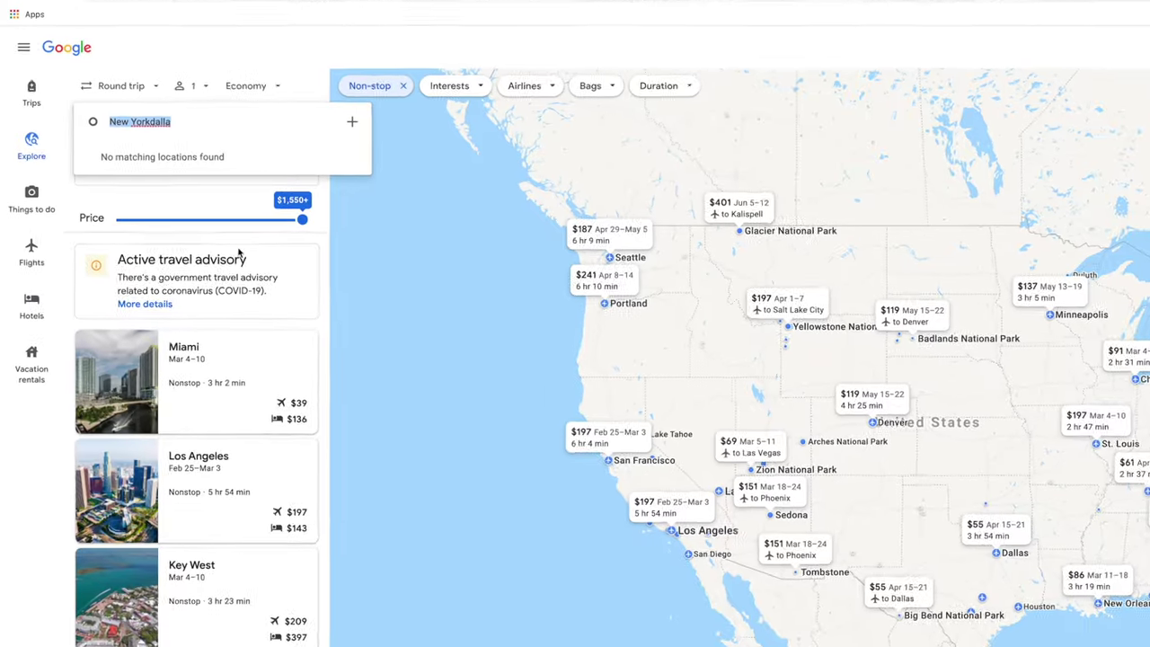
Step: Replace the origin with Dallas, Texas
{"action": "left_click", "coordinate": [371, 281]}
{"action": "left_click", "coordinate": [156, 122]}
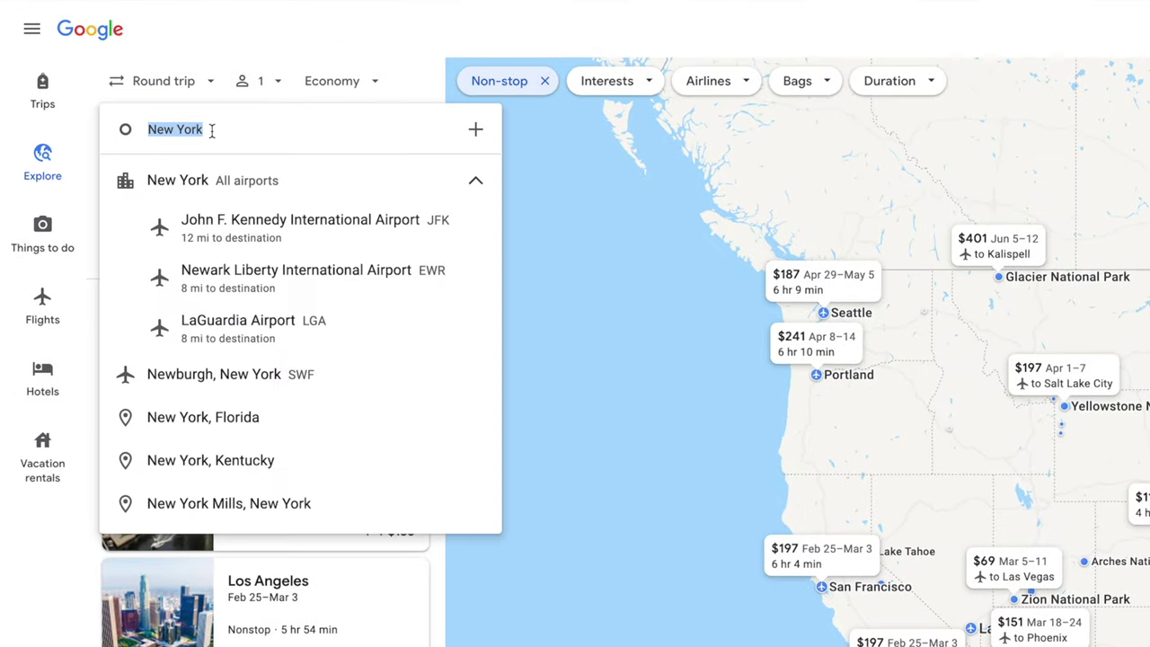
{"action": "type", "text": "dallas, Texas"}
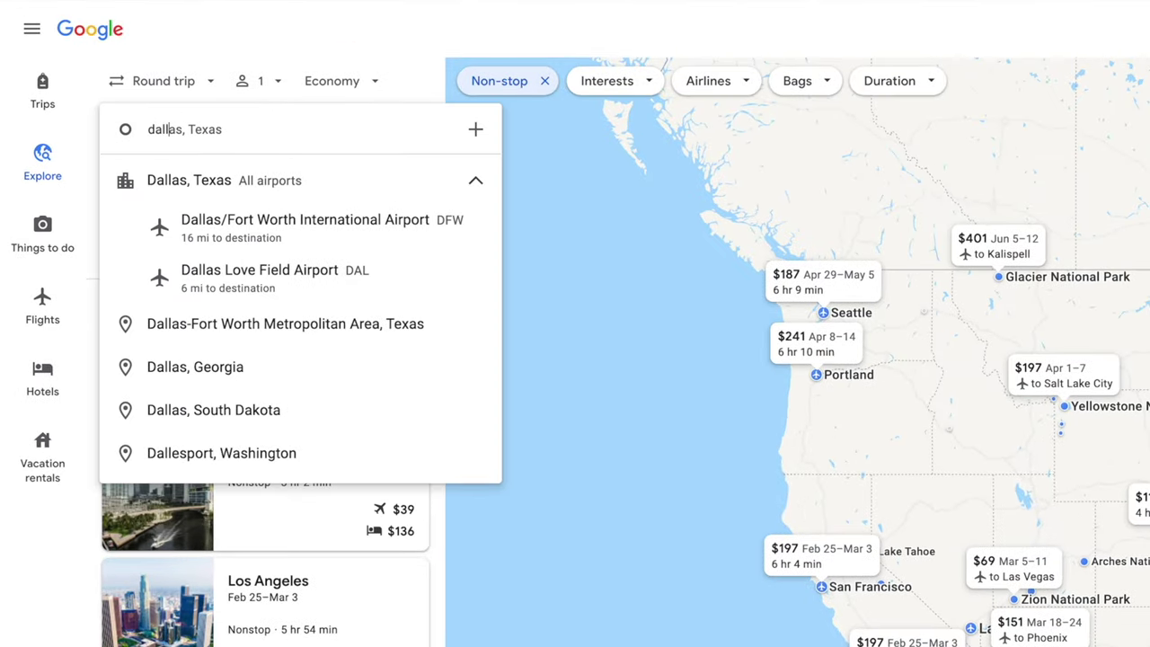
{"action": "key", "text": "Return"}
Step: Set the destination to Europe
{"action": "left_click", "coordinate": [322, 135]}
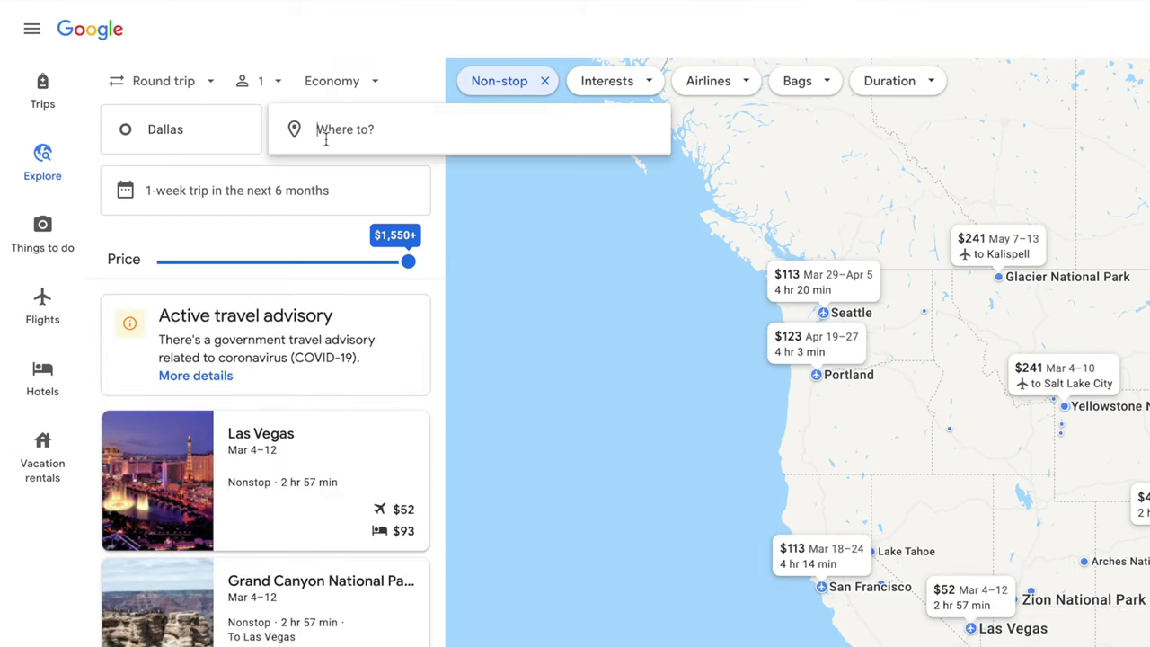
{"action": "type", "text": "europe"}
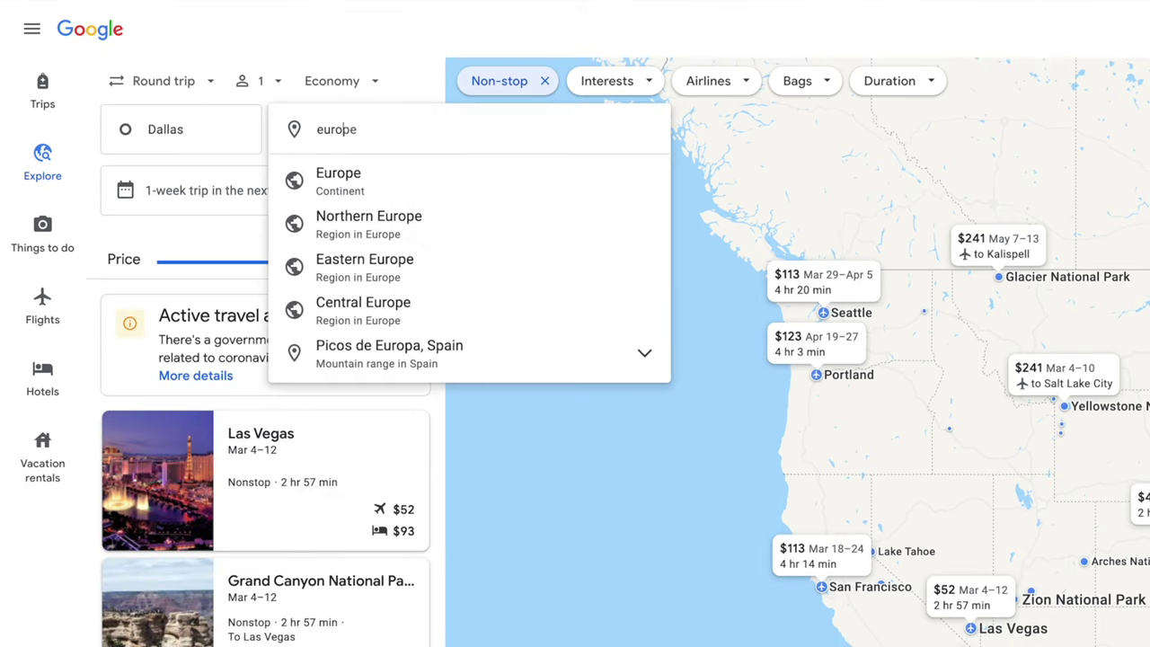
{"action": "left_click", "coordinate": [333, 179]}
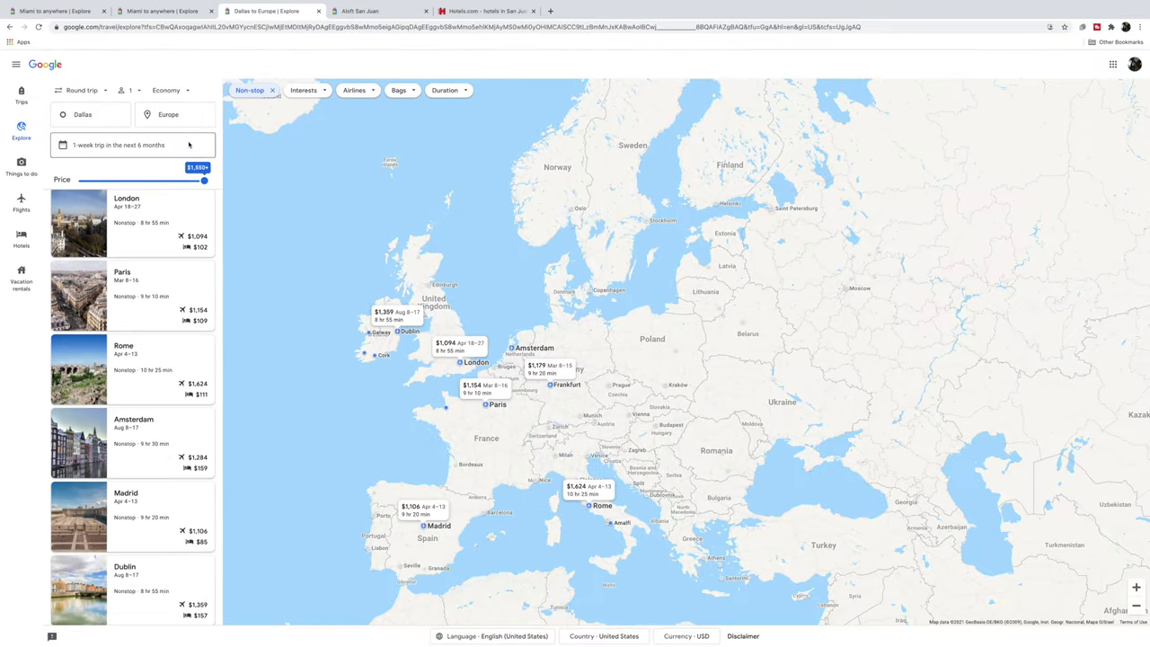
Step: Pan the map west from Europe to the Caribbean, Gulf Coast and Mexico
{"action": "left_click_drag", "start_coordinate": [269, 230], "coordinate": [568, 176]}
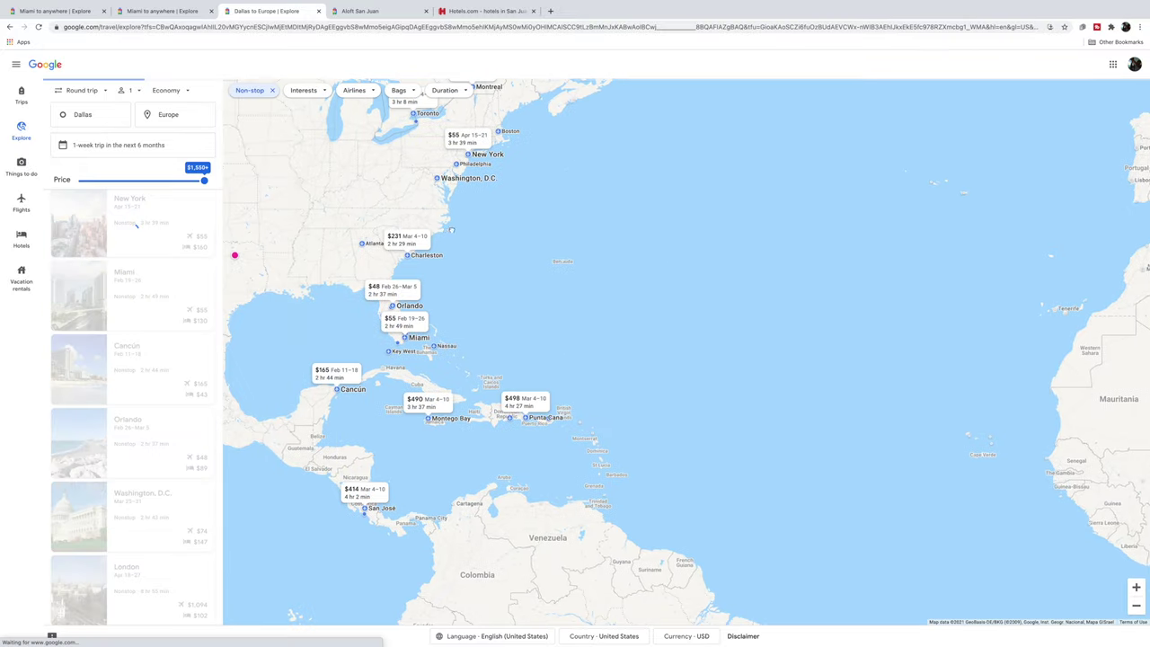
{"action": "left_click_drag", "start_coordinate": [440, 230], "coordinate": [525, 219]}
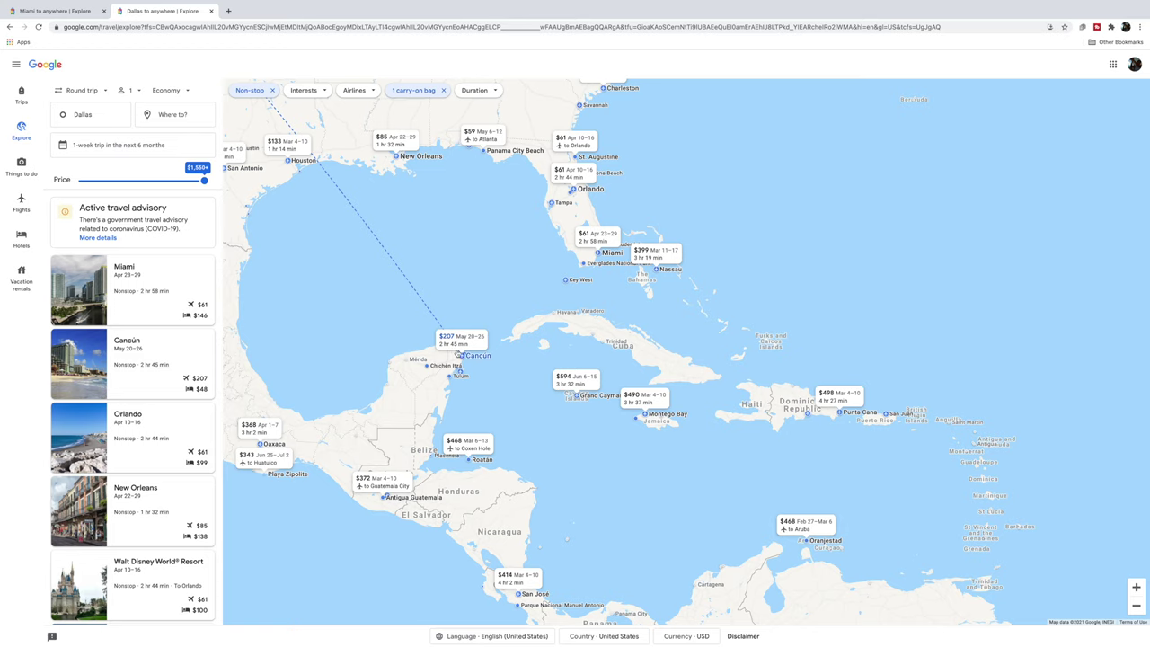
Step: Pan west across the Pacific and zoom to show China, Korea and Japan fares
{"action": "scroll", "coordinate": [458, 353], "scroll_direction": "down", "scroll_amount": 3}
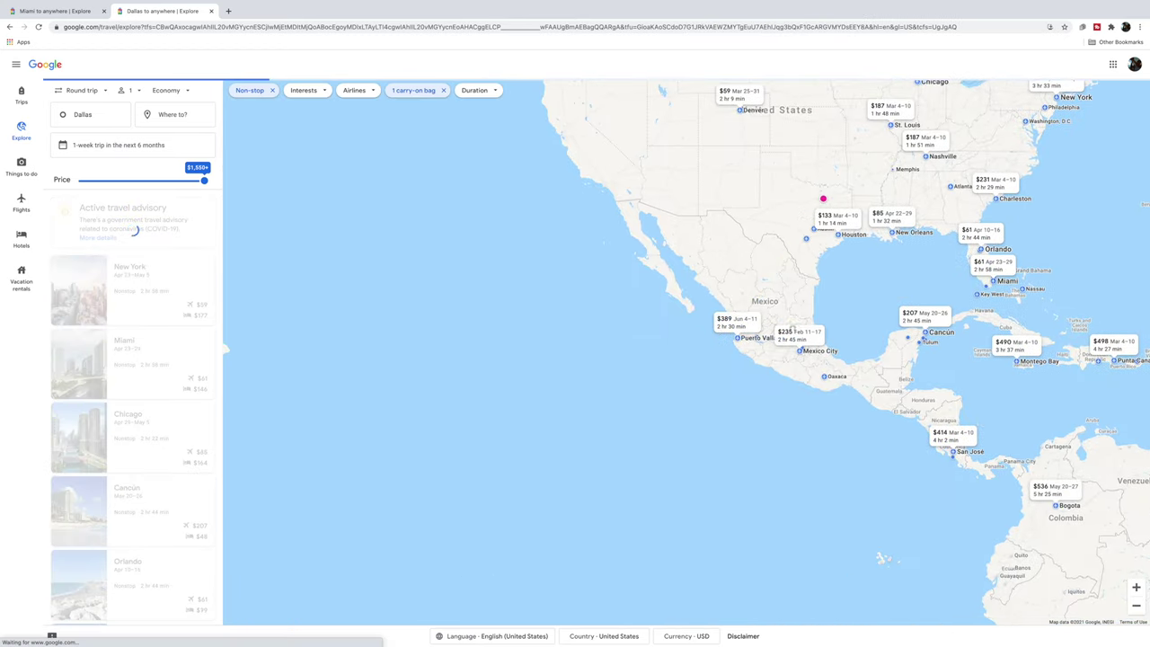
{"action": "left_click_drag", "start_coordinate": [387, 333], "coordinate": [763, 324]}
{"action": "left_click_drag", "start_coordinate": [386, 328], "coordinate": [782, 312]}
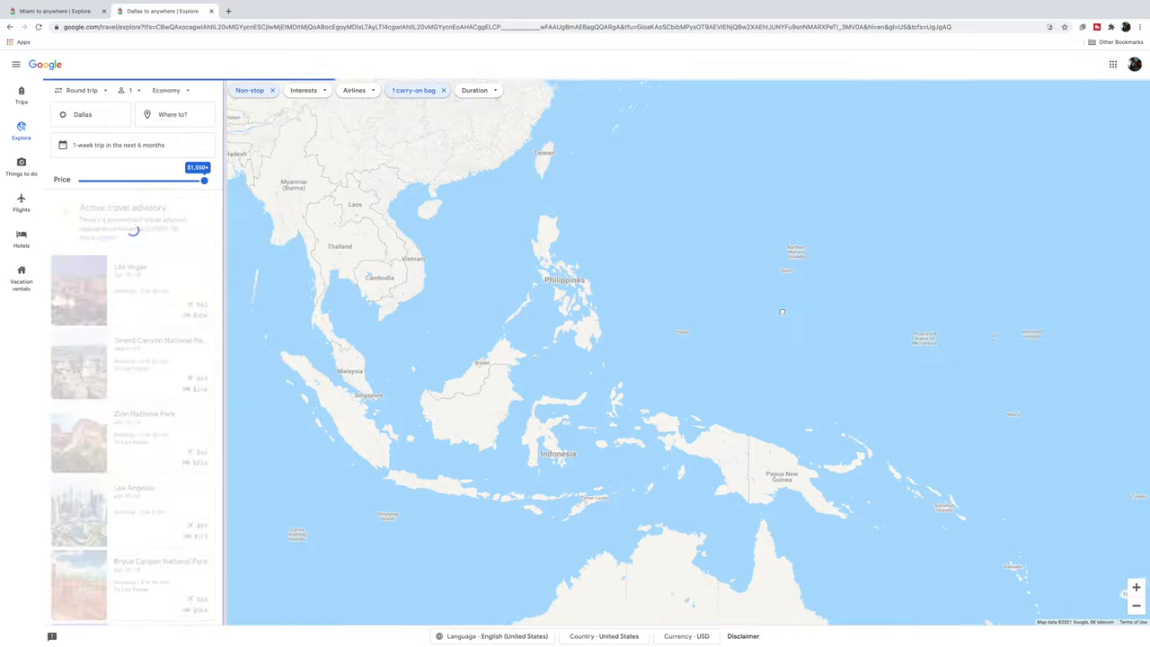
{"action": "scroll", "coordinate": [782, 312], "scroll_direction": "down", "scroll_amount": 1}
{"action": "scroll", "coordinate": [532, 189], "scroll_direction": "up", "scroll_amount": 1}
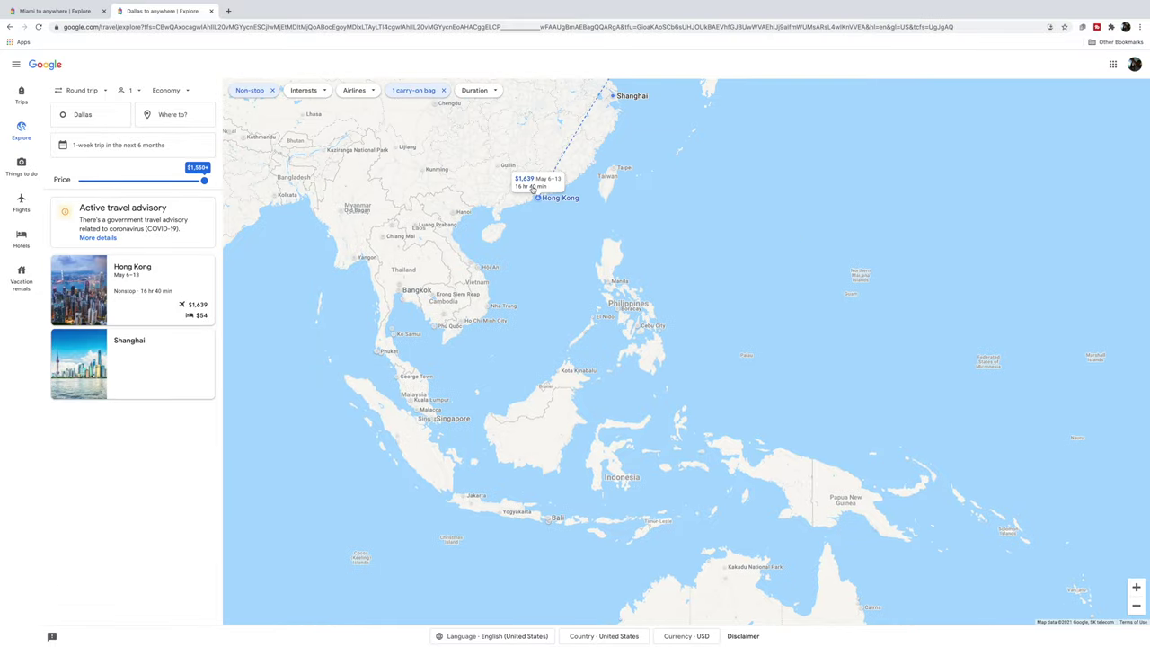
{"action": "left_click_drag", "start_coordinate": [532, 188], "coordinate": [558, 332]}
{"action": "left_click_drag", "start_coordinate": [802, 285], "coordinate": [781, 327]}
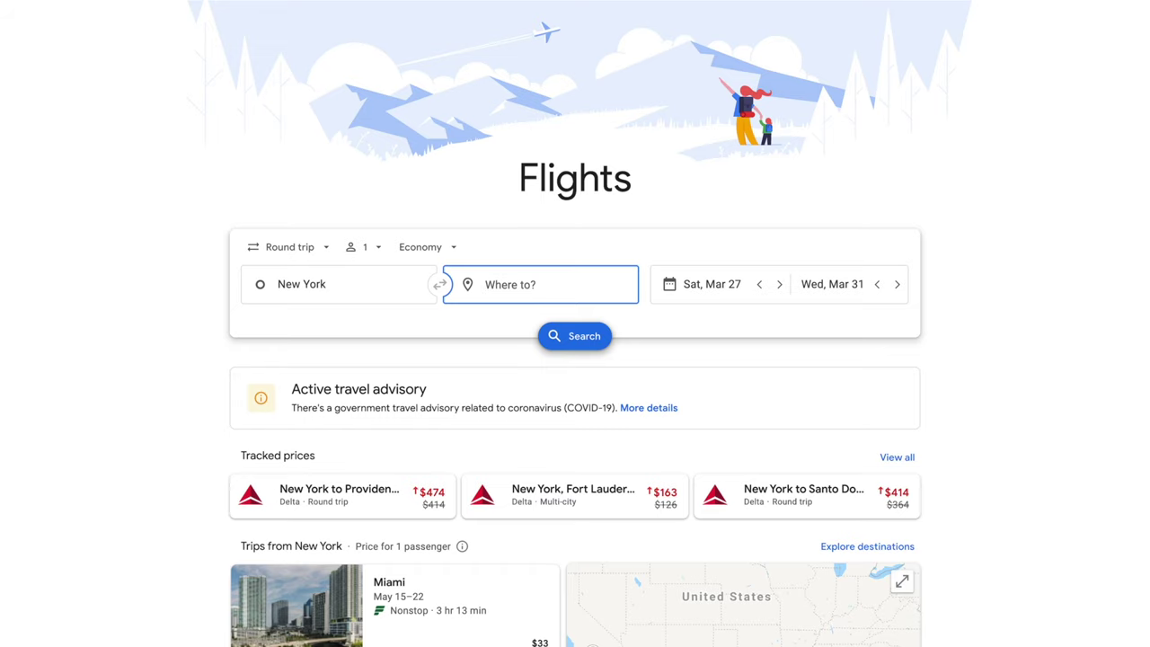
Step: Set the origins to New York's JFK and LGA airports
{"action": "left_click", "coordinate": [348, 284]}
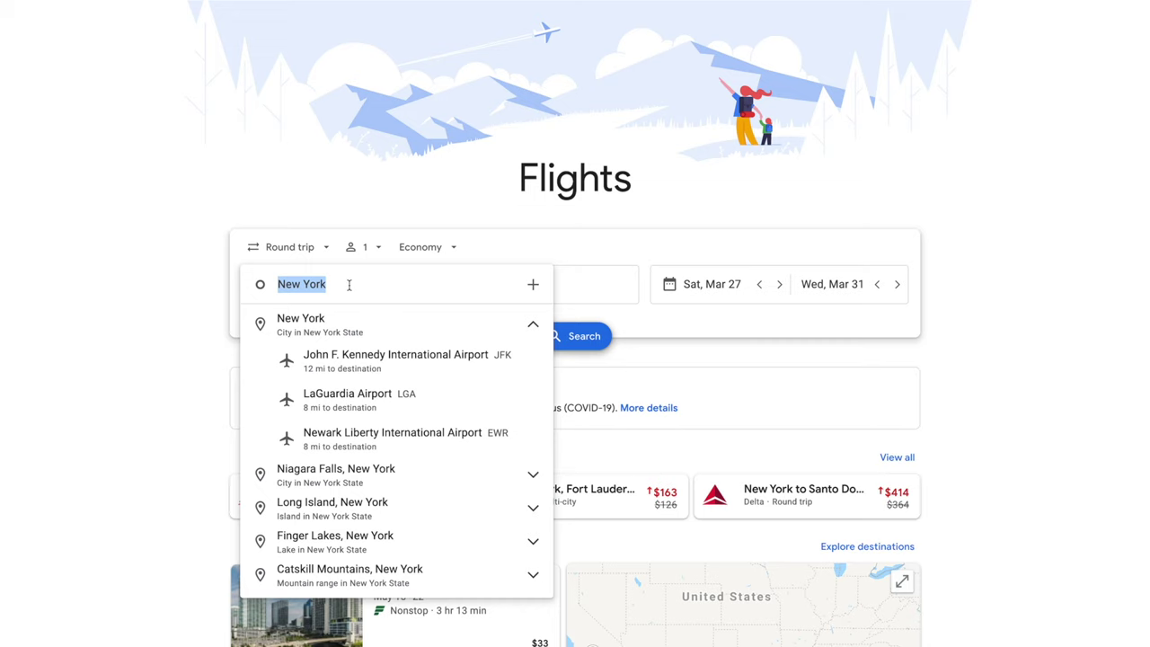
{"action": "type", "text": "JFK"}
{"action": "key", "text": "Return"}
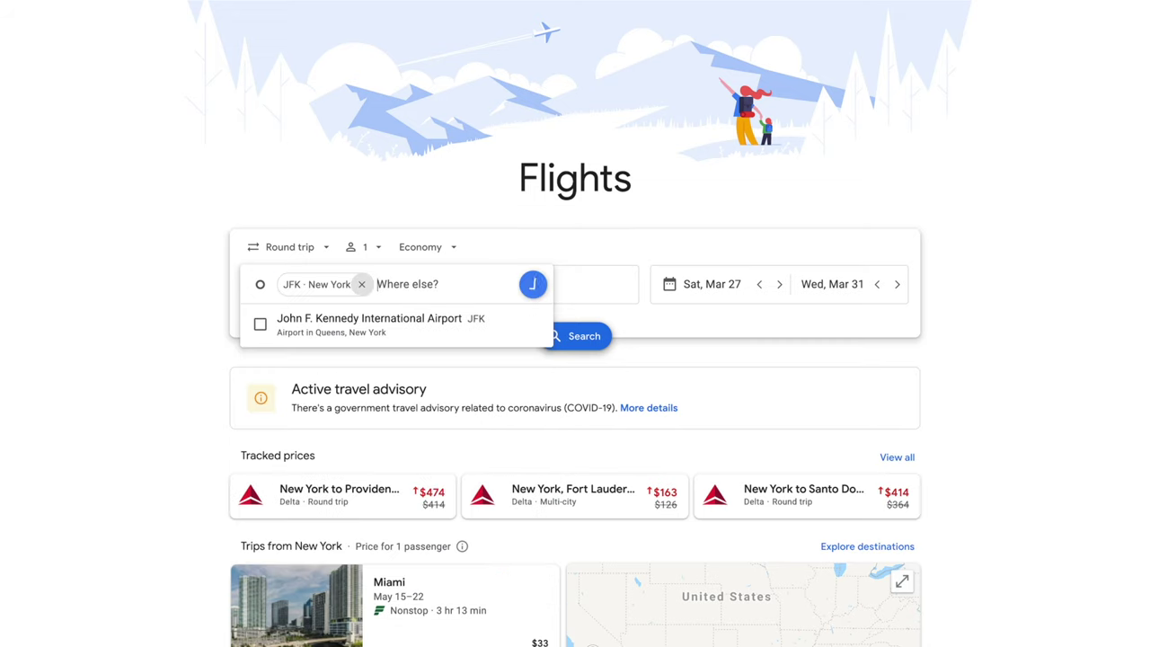
{"action": "type", "text": "London, United Kingdom"}
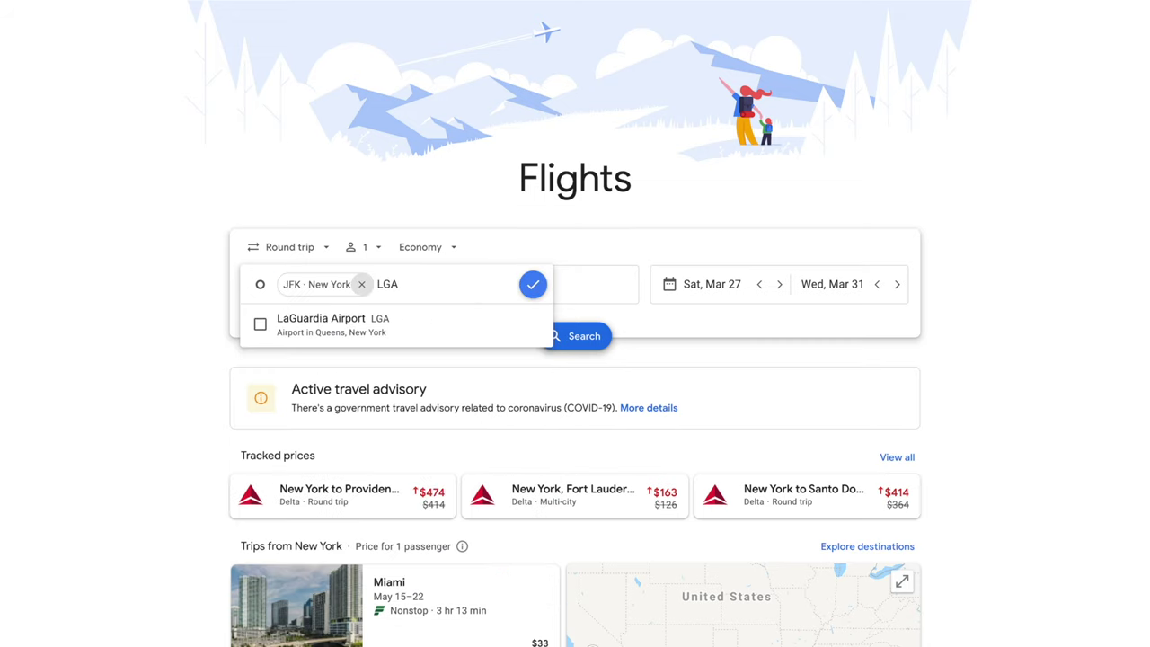
{"action": "key", "text": "Return"}
{"action": "left_click", "coordinate": [531, 284]}
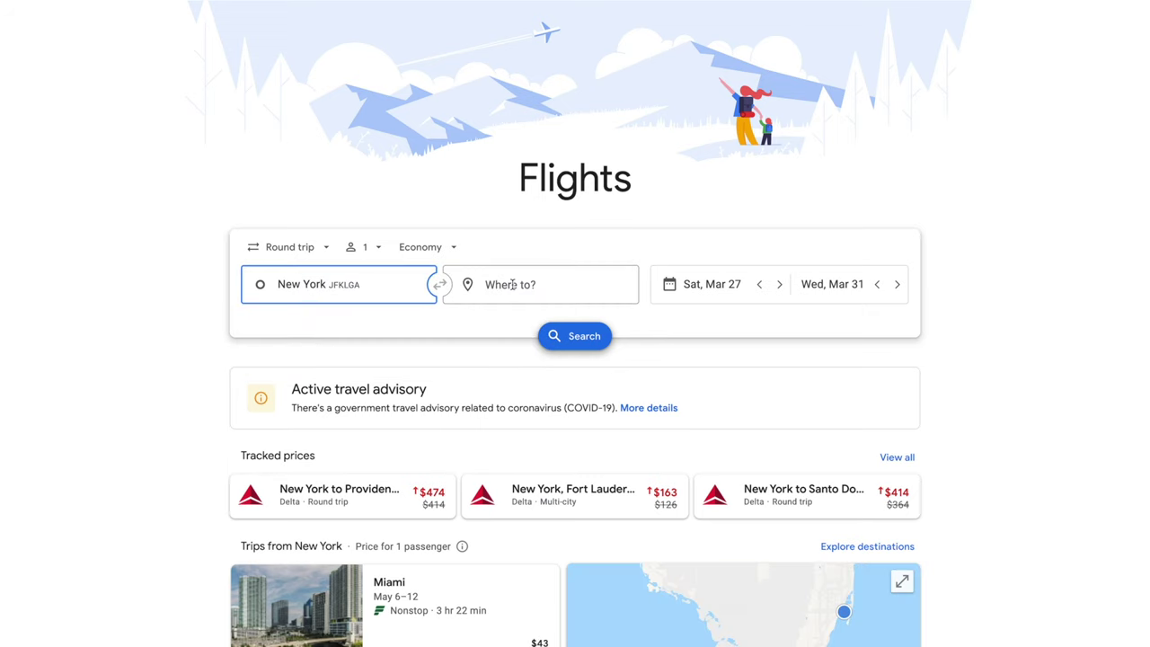
Step: Add Los Angeles LAX and San Francisco SFO as destinations and view the calendar
{"action": "left_click", "coordinate": [512, 284]}
{"action": "type", "text": "LAX"}
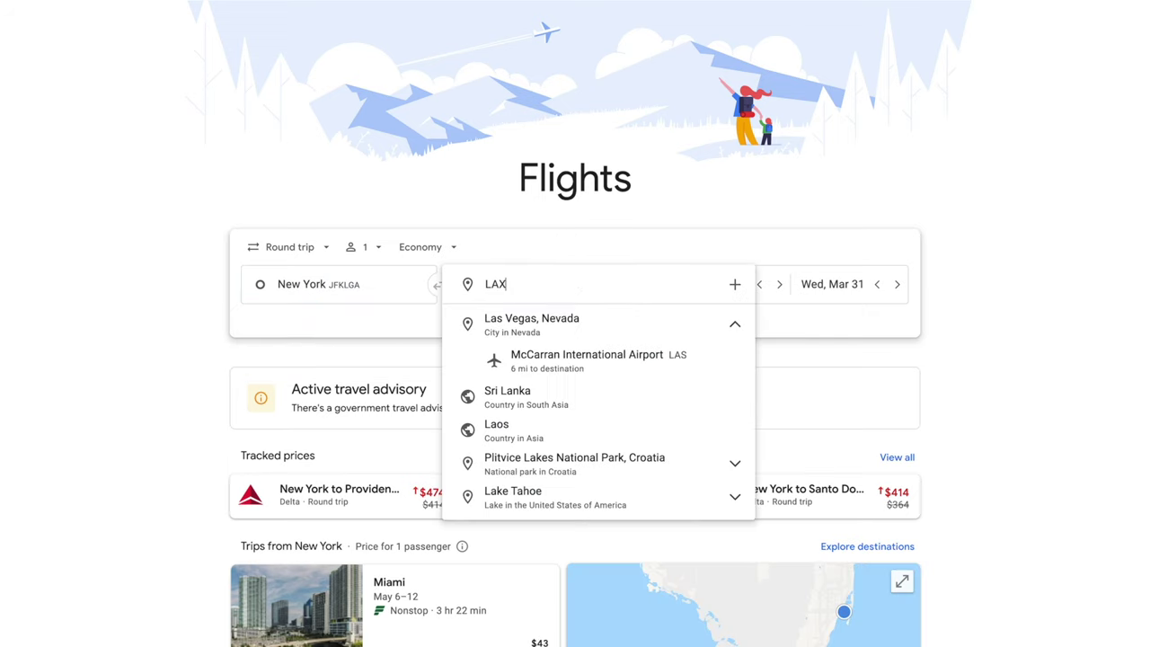
{"action": "key", "text": "Return"}
{"action": "type", "text": "SFO"}
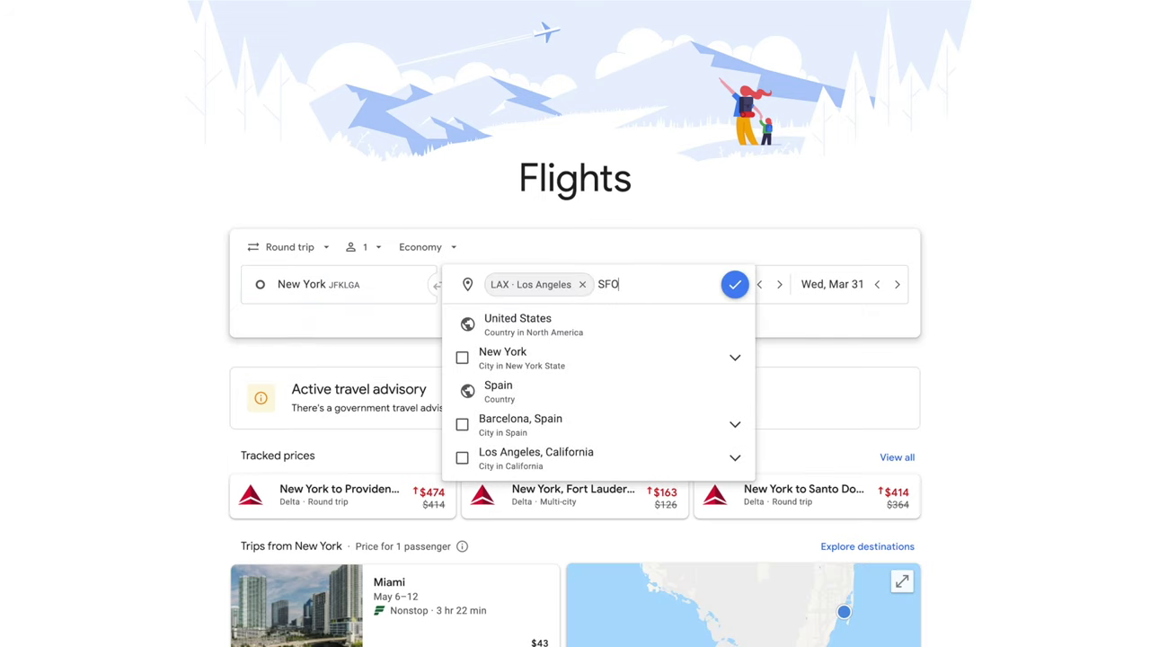
{"action": "key", "text": "Return"}
{"action": "left_click", "coordinate": [735, 284]}
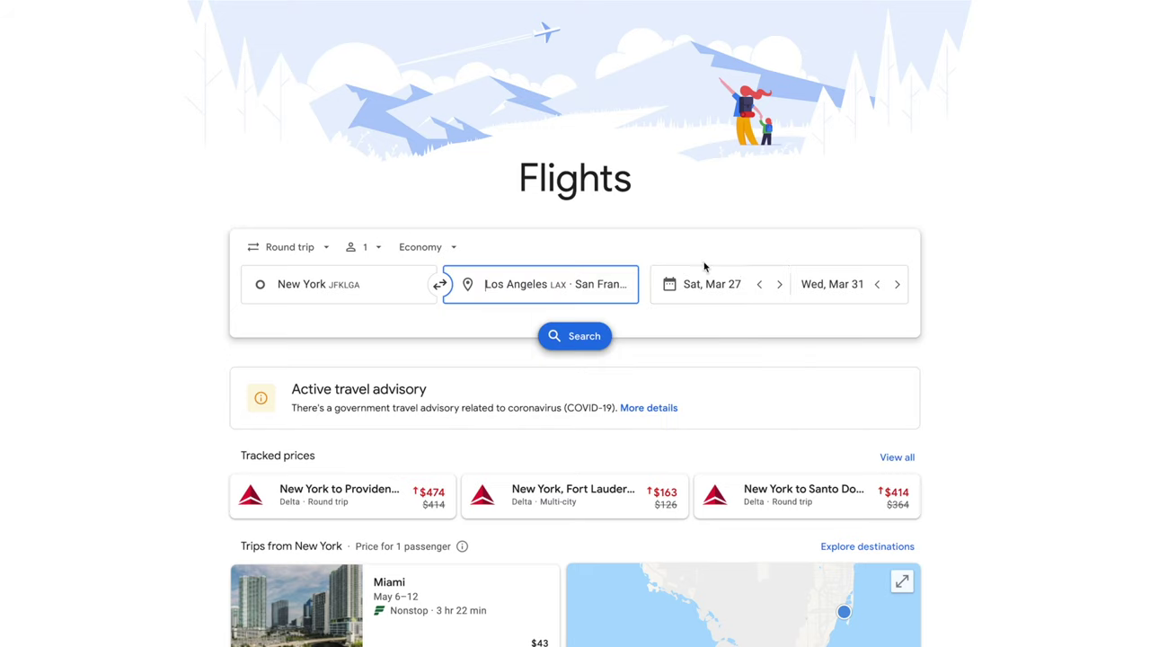
{"action": "left_click", "coordinate": [701, 285]}
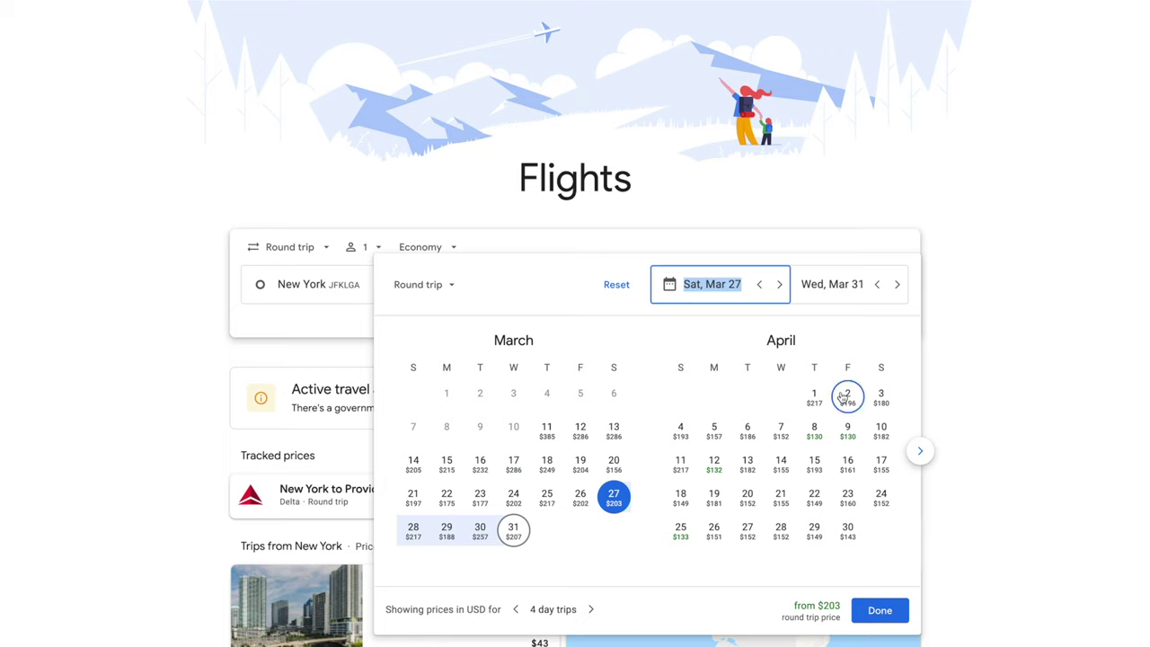
Step: Choose Apr 8 departure and Apr 13 return, then load the flight results
{"action": "left_click", "coordinate": [815, 431]}
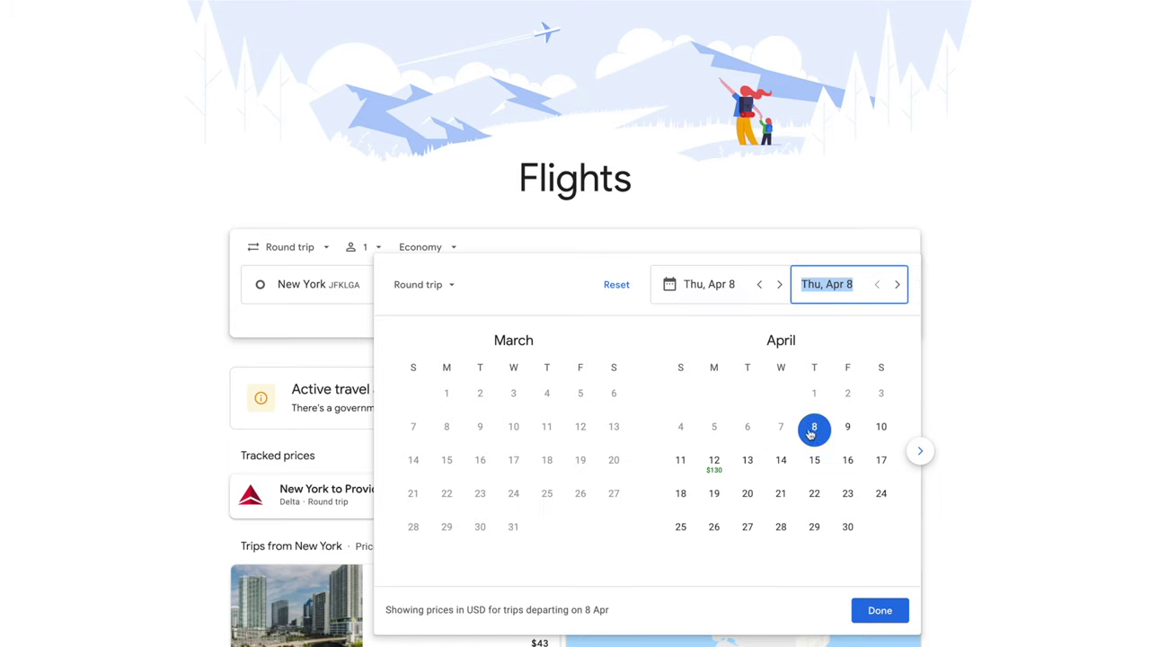
{"action": "left_click", "coordinate": [748, 466]}
{"action": "left_click", "coordinate": [877, 611]}
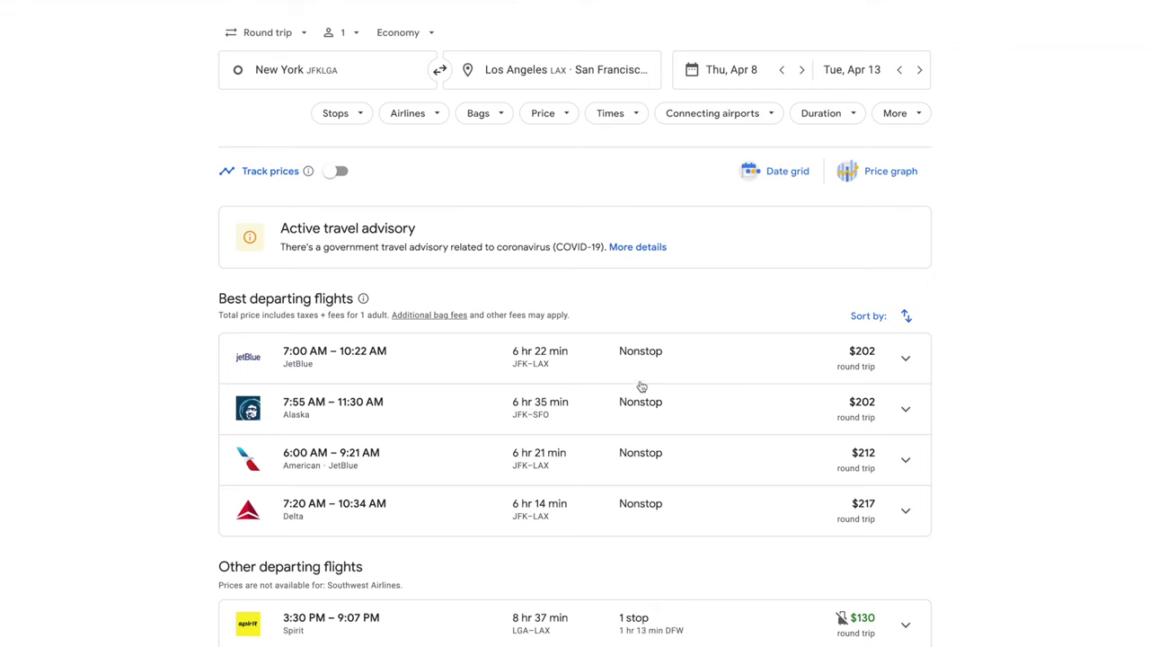
{"action": "scroll", "coordinate": [737, 386], "scroll_direction": "down", "scroll_amount": 2}
{"action": "scroll", "coordinate": [737, 386], "scroll_direction": "down", "scroll_amount": 3}
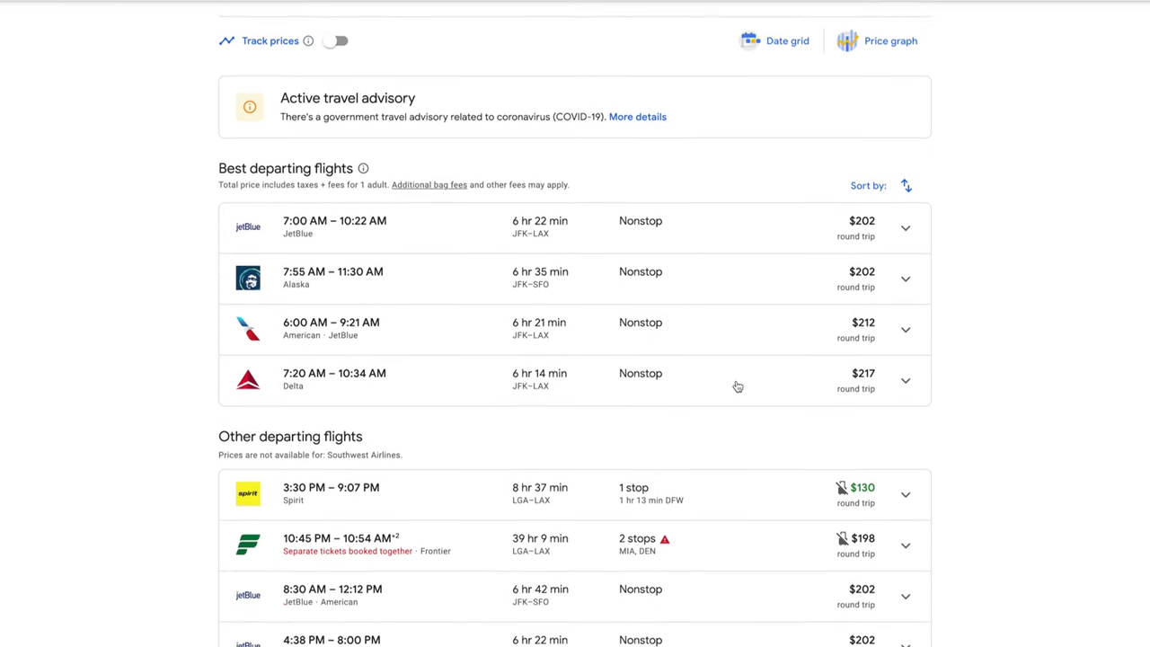
{"action": "scroll", "coordinate": [738, 386], "scroll_direction": "down", "scroll_amount": 3}
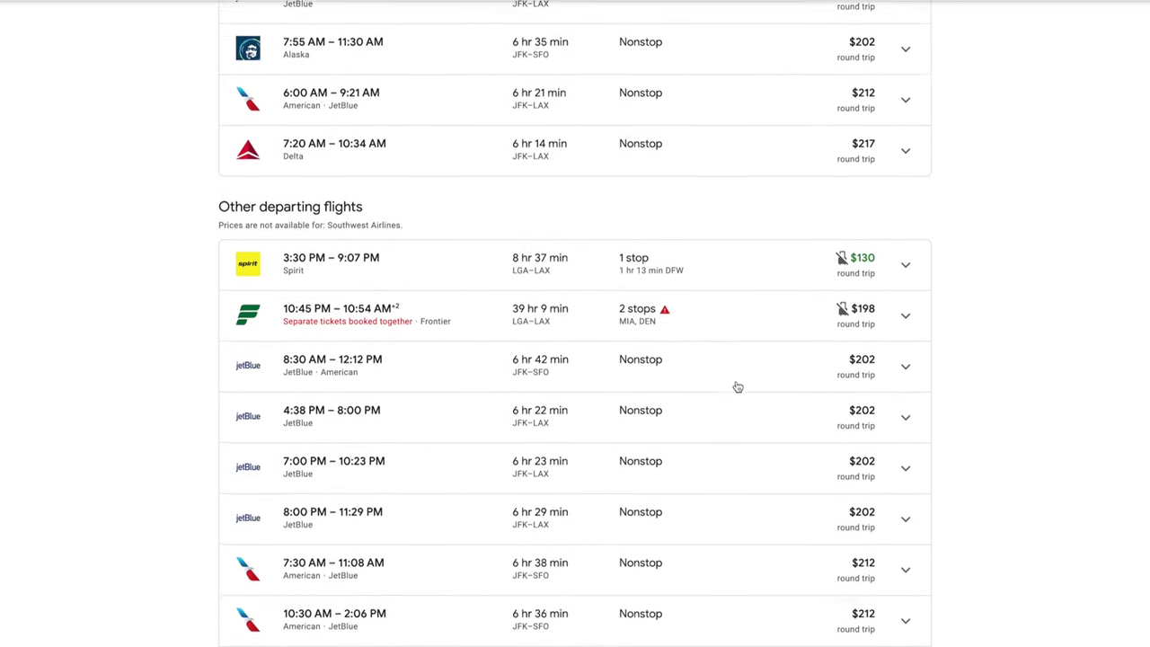
{"action": "scroll", "coordinate": [738, 386], "scroll_direction": "down", "scroll_amount": 3}
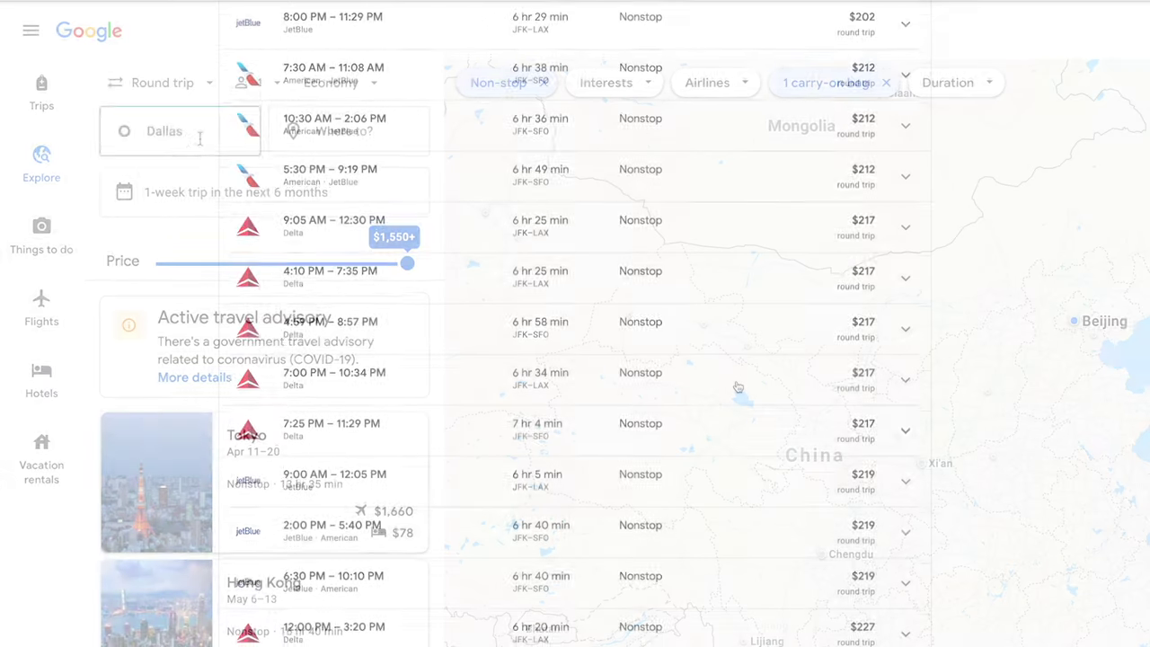
Step: Change the departure city to Miami
{"action": "left_click", "coordinate": [200, 134]}
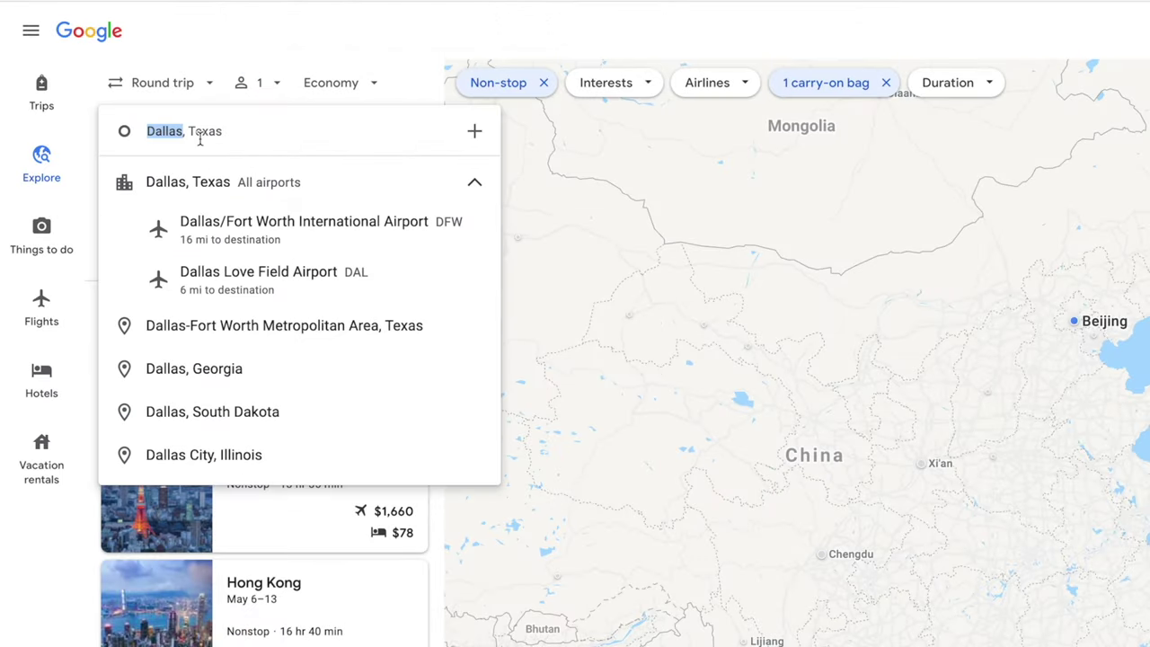
{"action": "type", "text": "miami, Florida"}
{"action": "left_click", "coordinate": [233, 190]}
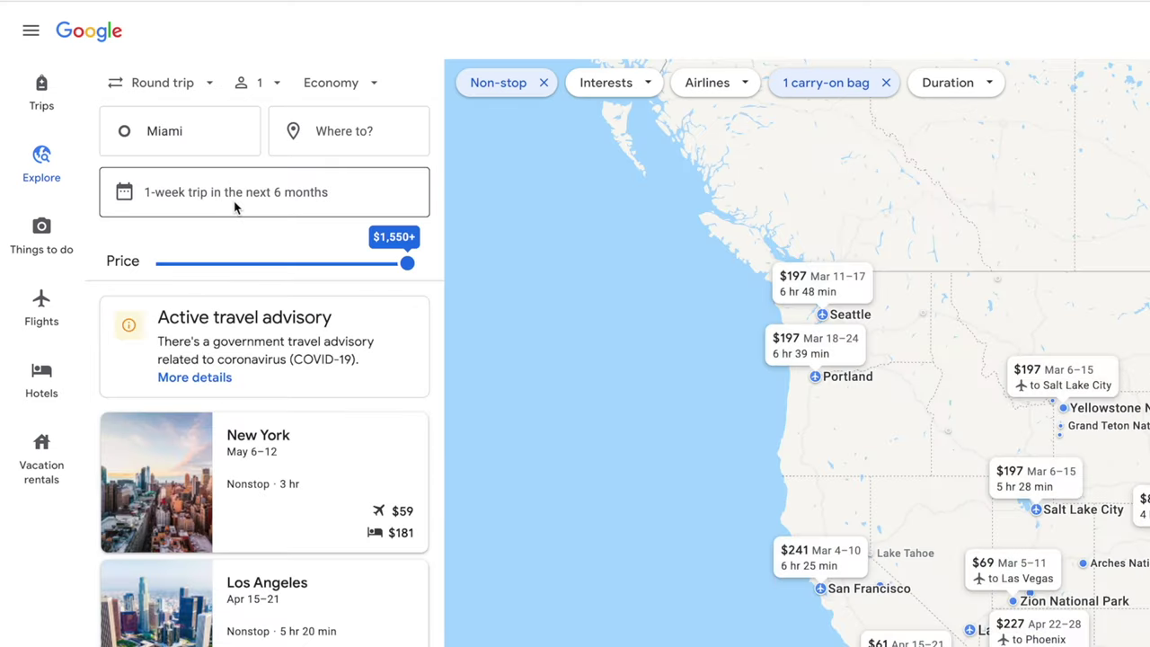
Step: Set flexible dates to a 1-week trip in April
{"action": "left_click", "coordinate": [235, 207]}
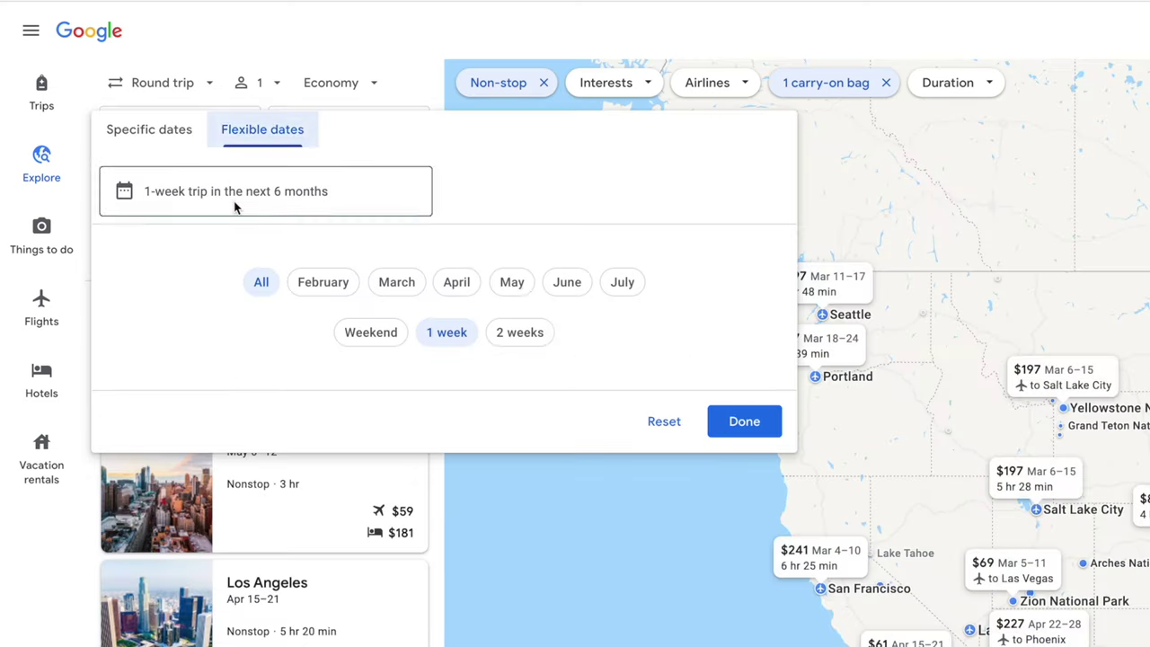
{"action": "left_click", "coordinate": [459, 284]}
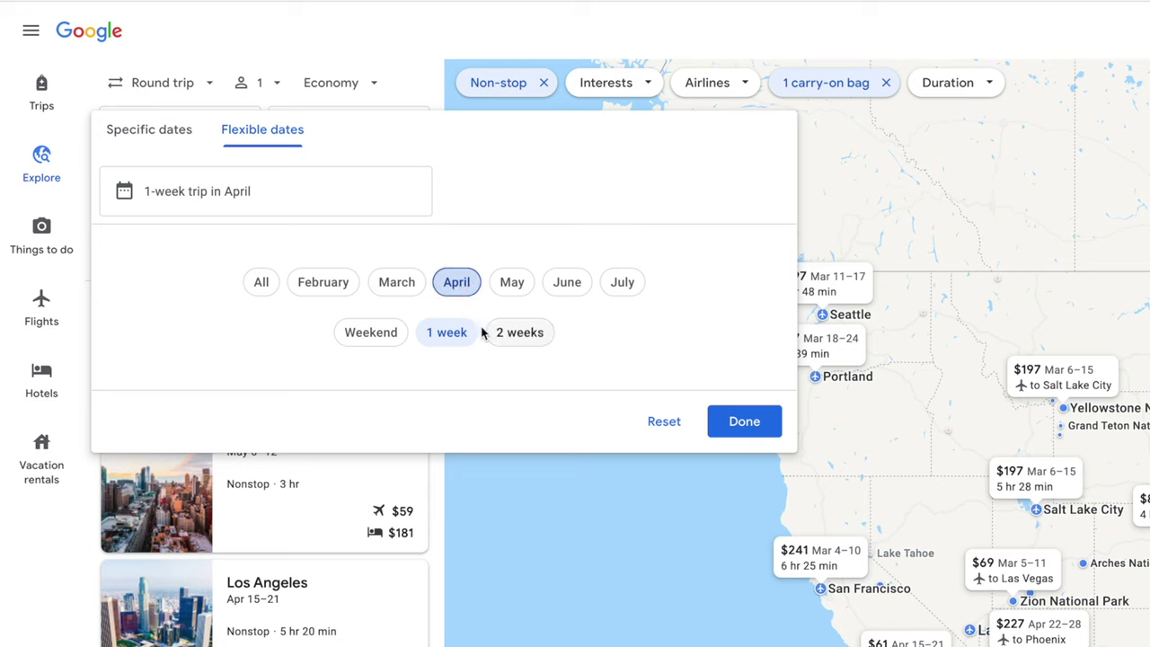
{"action": "left_click", "coordinate": [765, 431]}
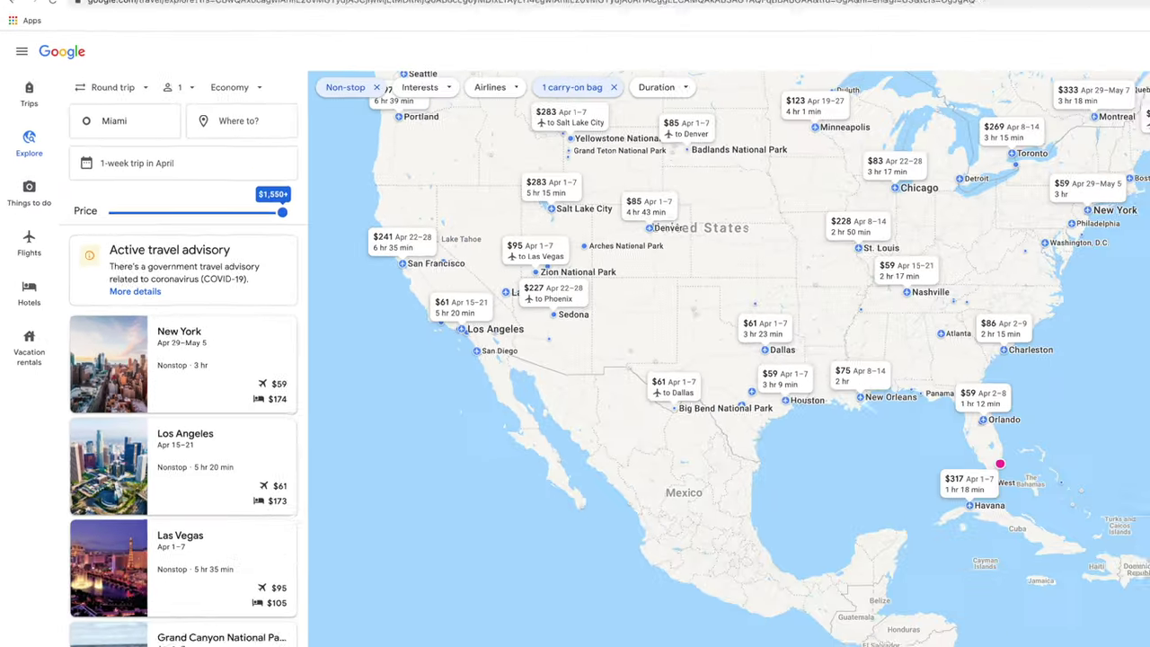
Step: Zoom the Explore map to the Caribbean and open San Juan's Apr 1–9 trip details from Miami
{"action": "scroll", "coordinate": [905, 445], "scroll_direction": "up", "scroll_amount": 3}
{"action": "left_click_drag", "start_coordinate": [905, 445], "coordinate": [763, 368]}
{"action": "scroll", "coordinate": [763, 368], "scroll_direction": "up", "scroll_amount": 2}
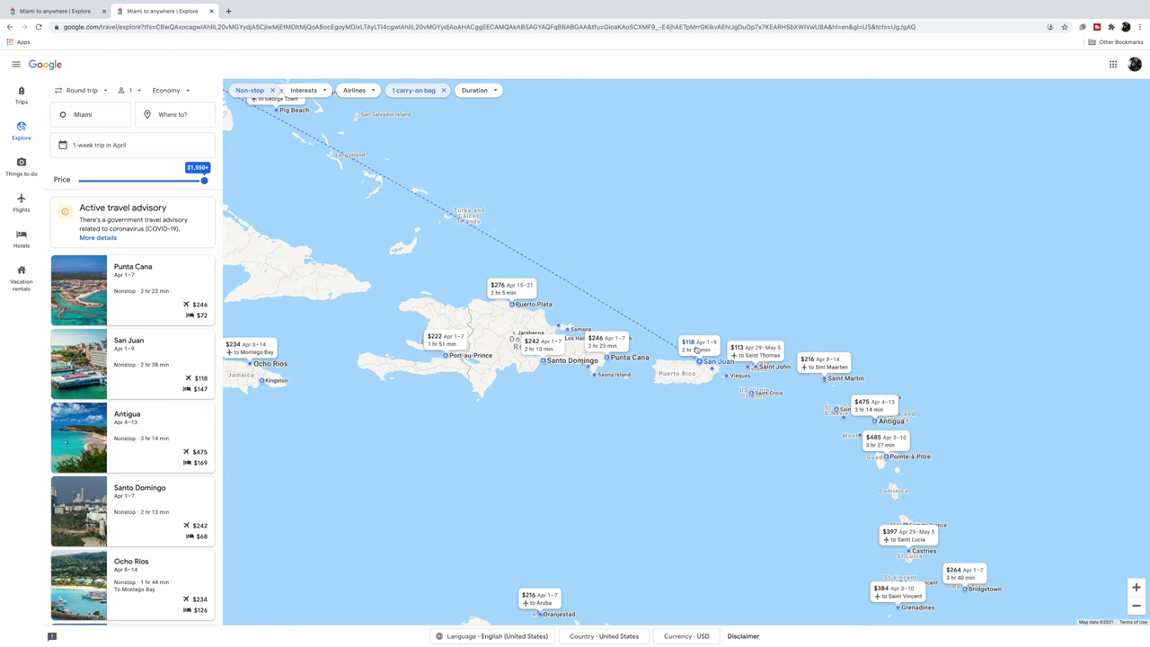
{"action": "left_click", "coordinate": [697, 349]}
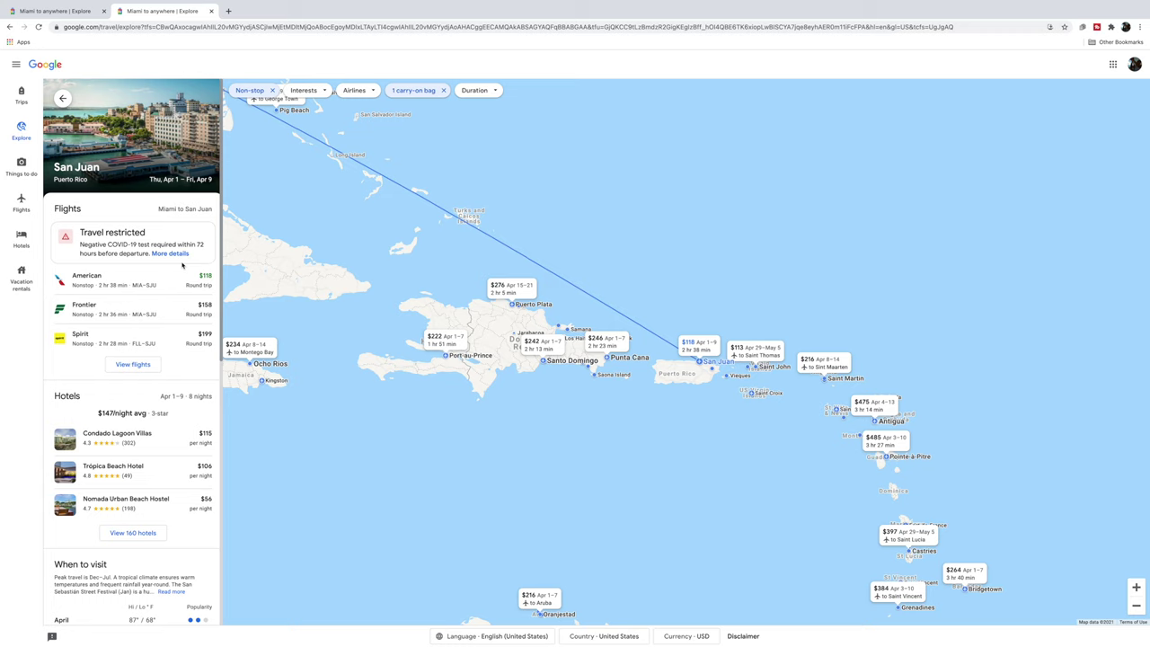
Step: Browse San Juan's top sights in the Things to do section
{"action": "left_click", "coordinate": [29, 179]}
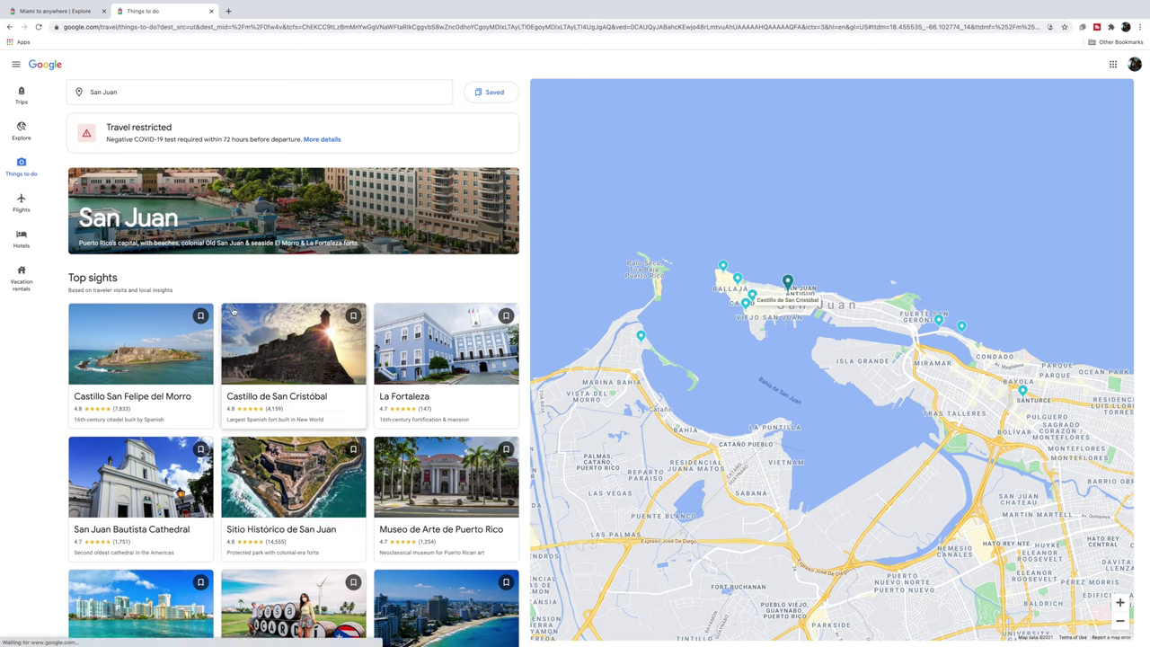
{"action": "scroll", "coordinate": [179, 295], "scroll_direction": "down", "scroll_amount": 1}
{"action": "scroll", "coordinate": [178, 292], "scroll_direction": "down", "scroll_amount": 2}
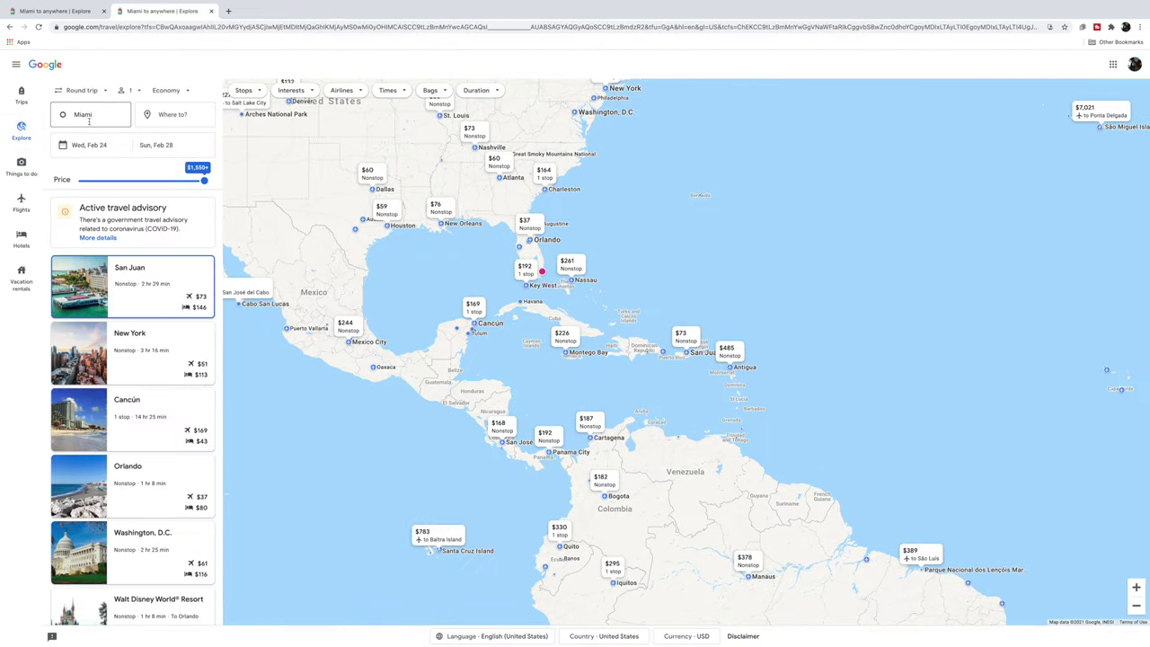
Step: Set flexible trip dates to a one-week trip in April
{"action": "left_click", "coordinate": [172, 115]}
{"action": "key", "text": "Tab"}
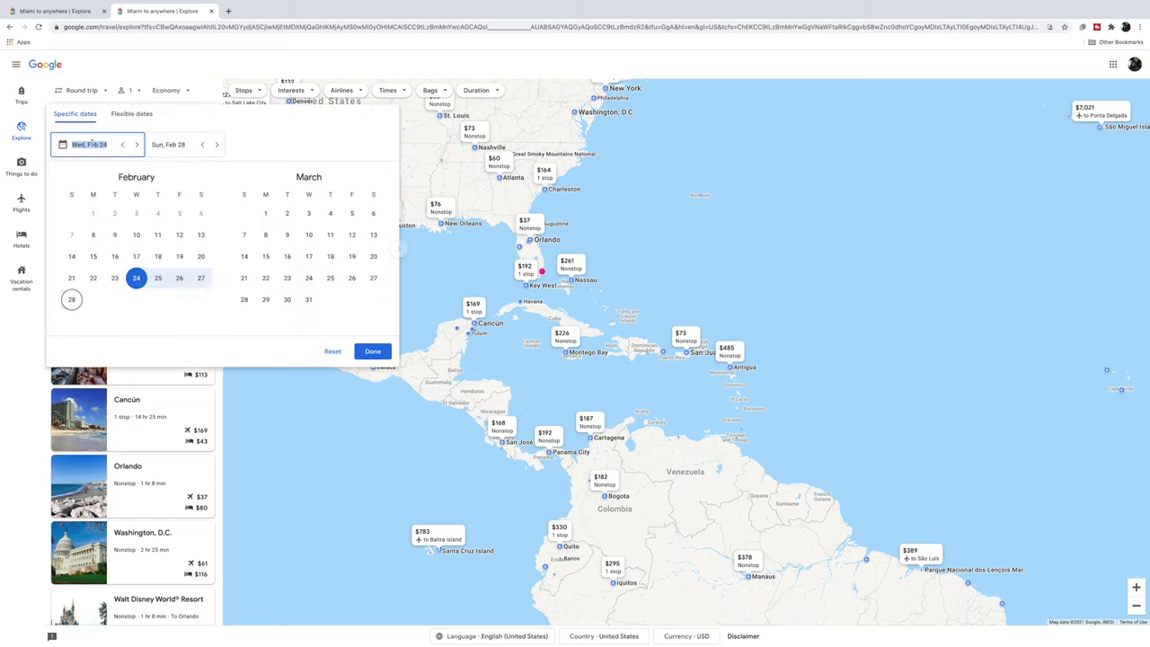
{"action": "left_click", "coordinate": [126, 114]}
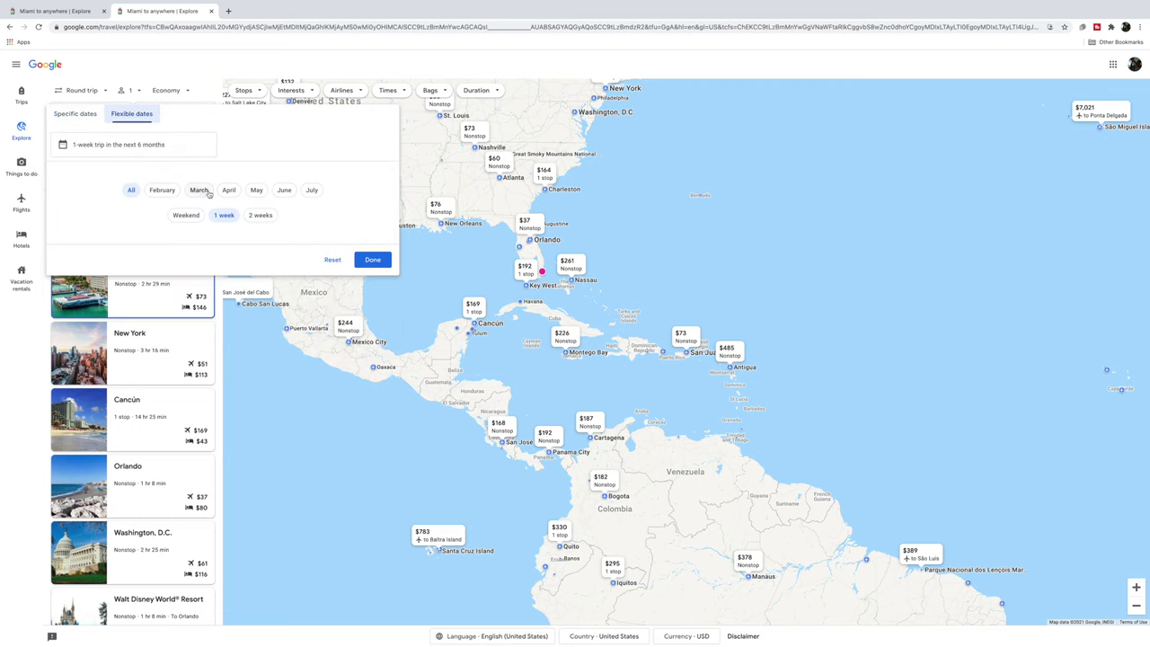
{"action": "left_click", "coordinate": [228, 190]}
{"action": "left_click", "coordinate": [370, 260]}
Step: Choose San Juan as the destination and view the Miami–San Juan flight results
{"action": "left_click", "coordinate": [171, 114]}
{"action": "type", "text": "canada"}
{"action": "key", "text": "ctrl+a"}
{"action": "type", "text": "san"}
{"action": "left_click", "coordinate": [133, 288]}
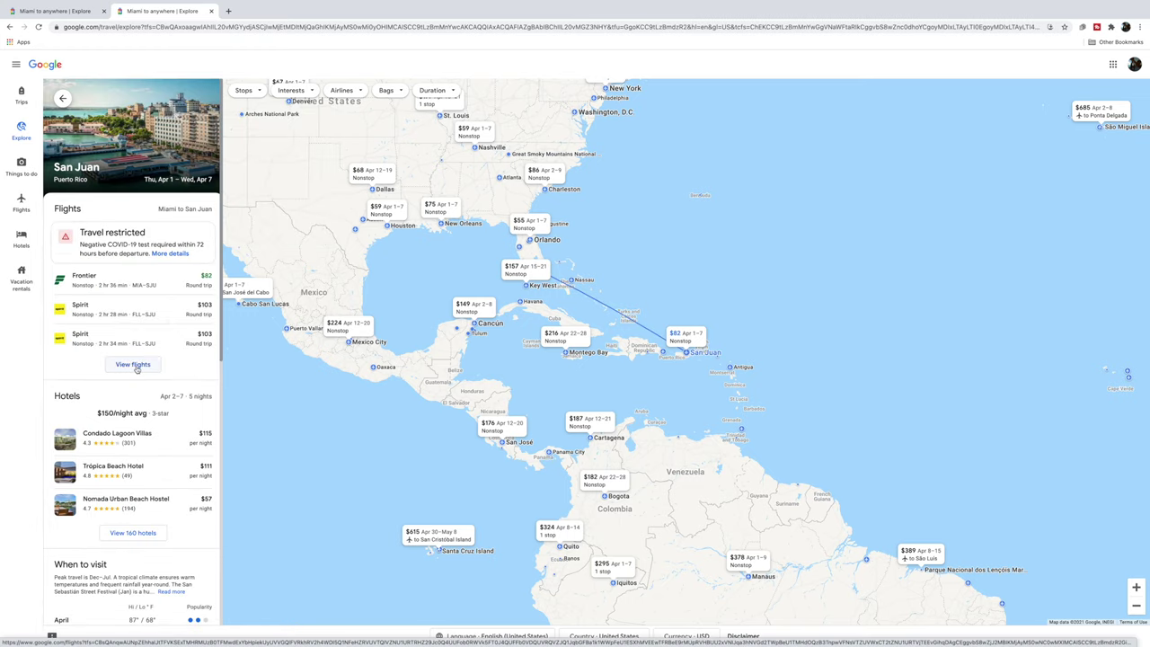
{"action": "left_click", "coordinate": [135, 365]}
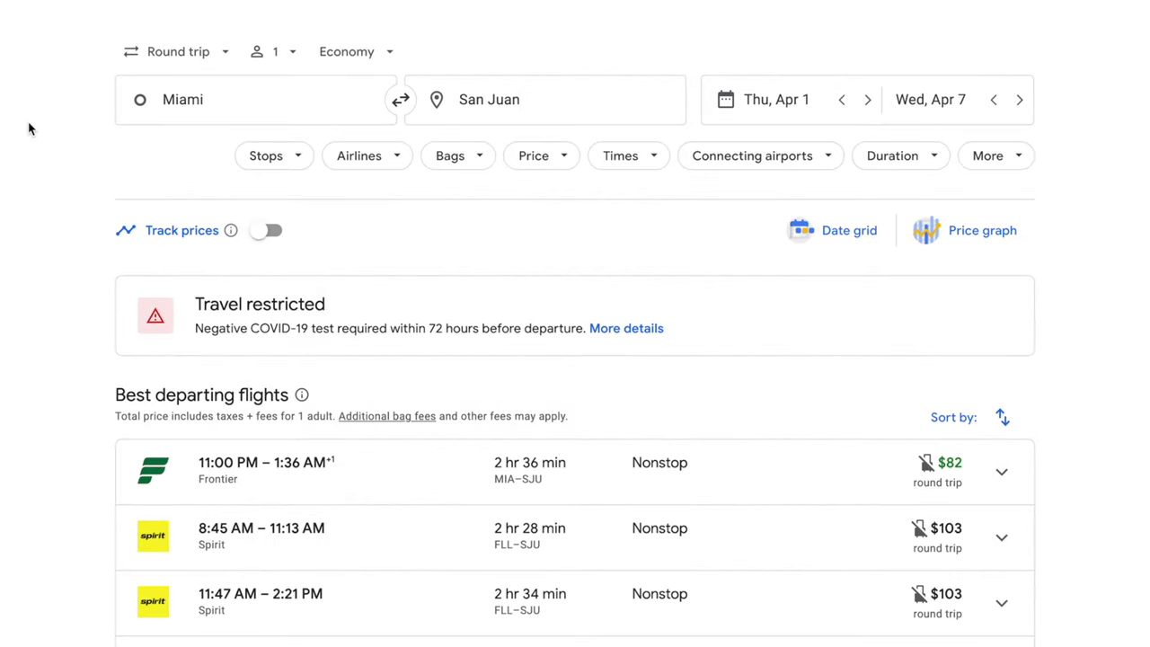
Step: Check trip type, passenger and cabin options, keeping round trip, 1 adult, economy, then open the departure calendar
{"action": "left_click", "coordinate": [145, 58]}
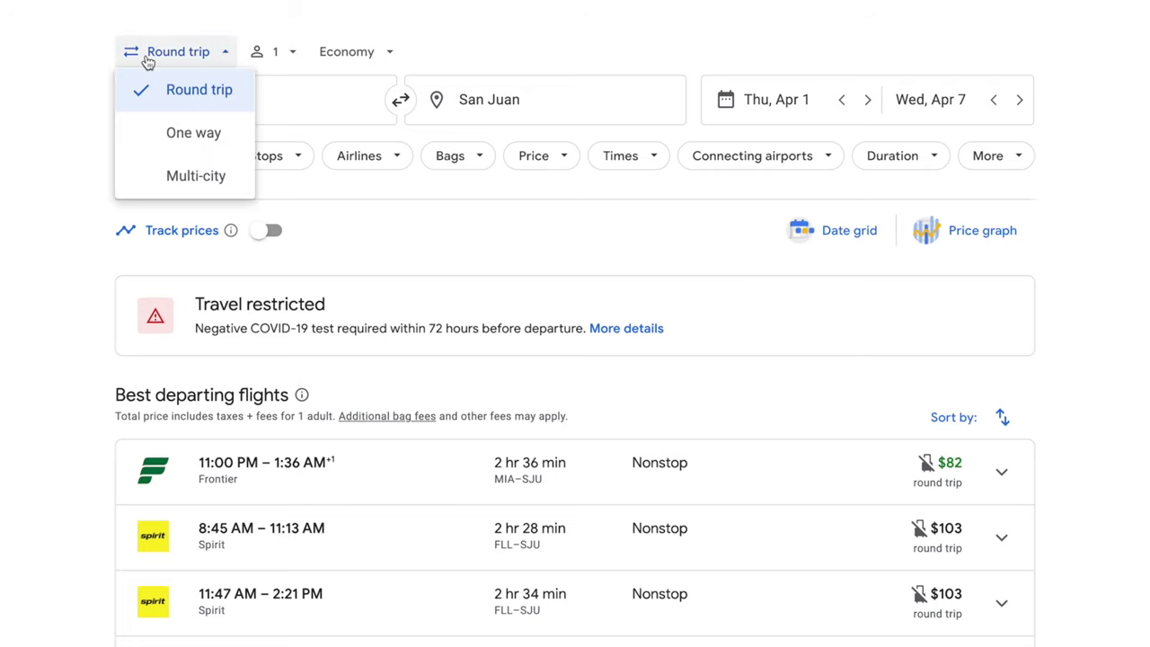
{"action": "left_click", "coordinate": [22, 82]}
{"action": "left_click", "coordinate": [259, 51]}
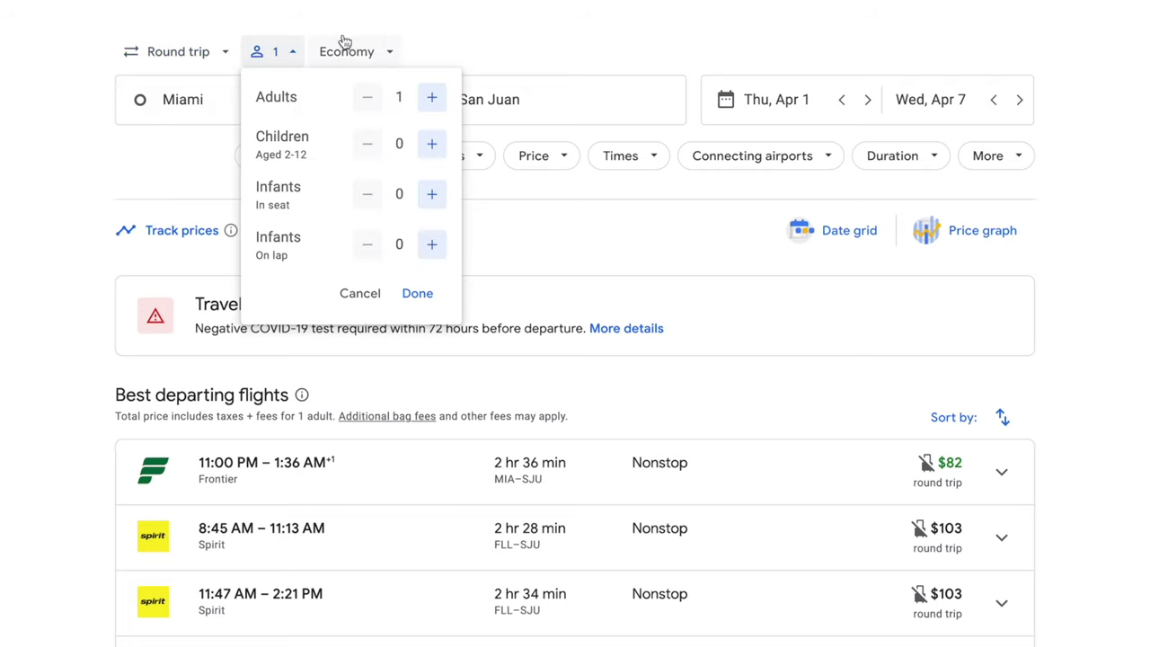
{"action": "left_click", "coordinate": [352, 49]}
{"action": "left_click", "coordinate": [47, 132]}
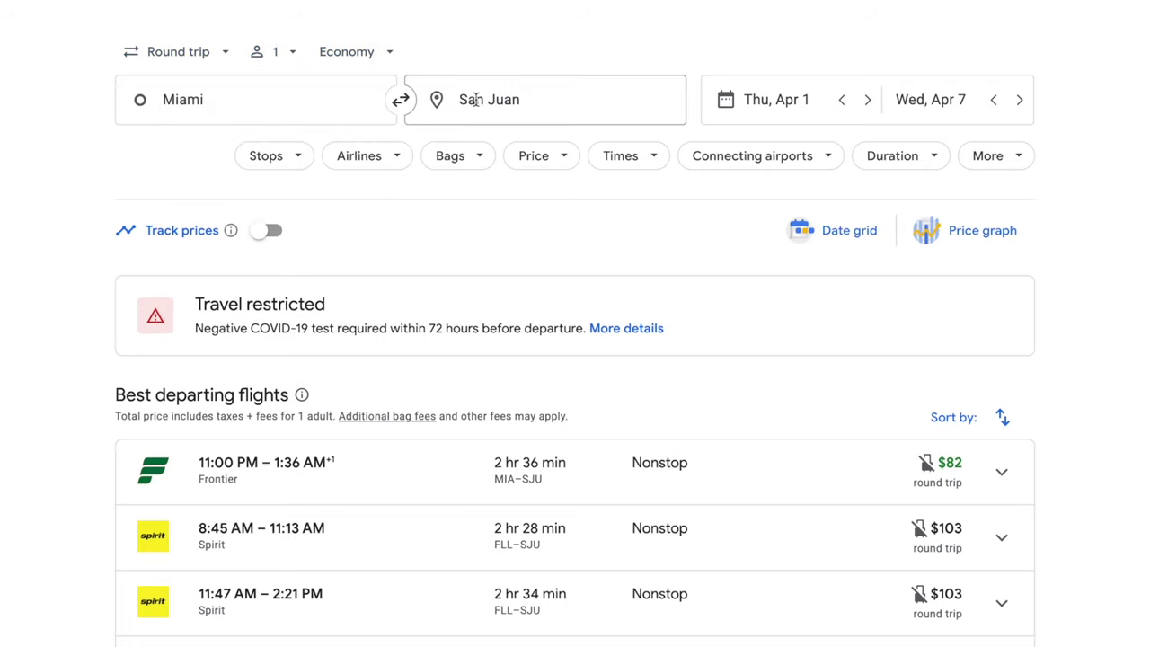
{"action": "left_click", "coordinate": [738, 106]}
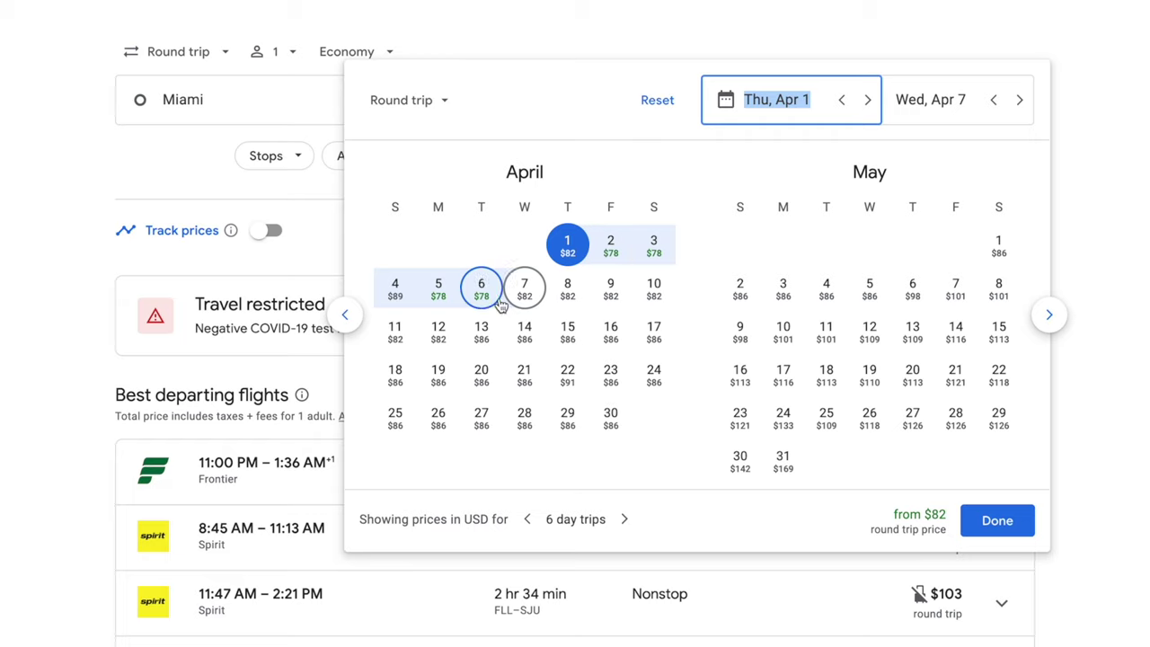
Step: Change the trip dates to Fri, Apr 2 through Thu, Apr 8
{"action": "left_click", "coordinate": [610, 248]}
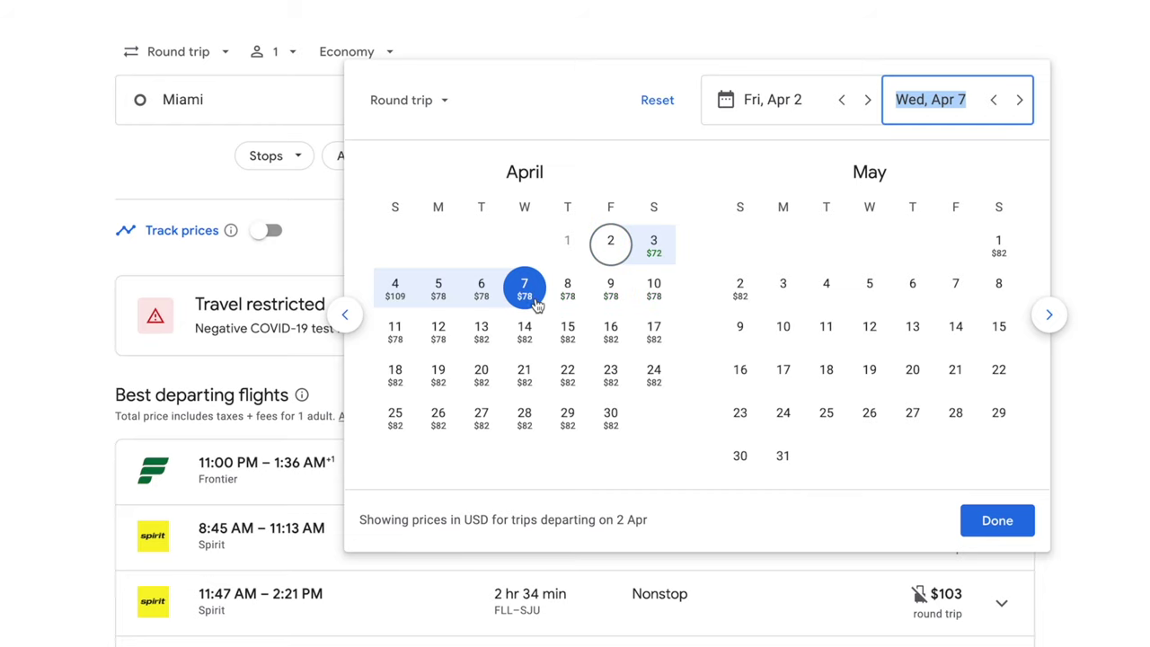
{"action": "left_click", "coordinate": [568, 287]}
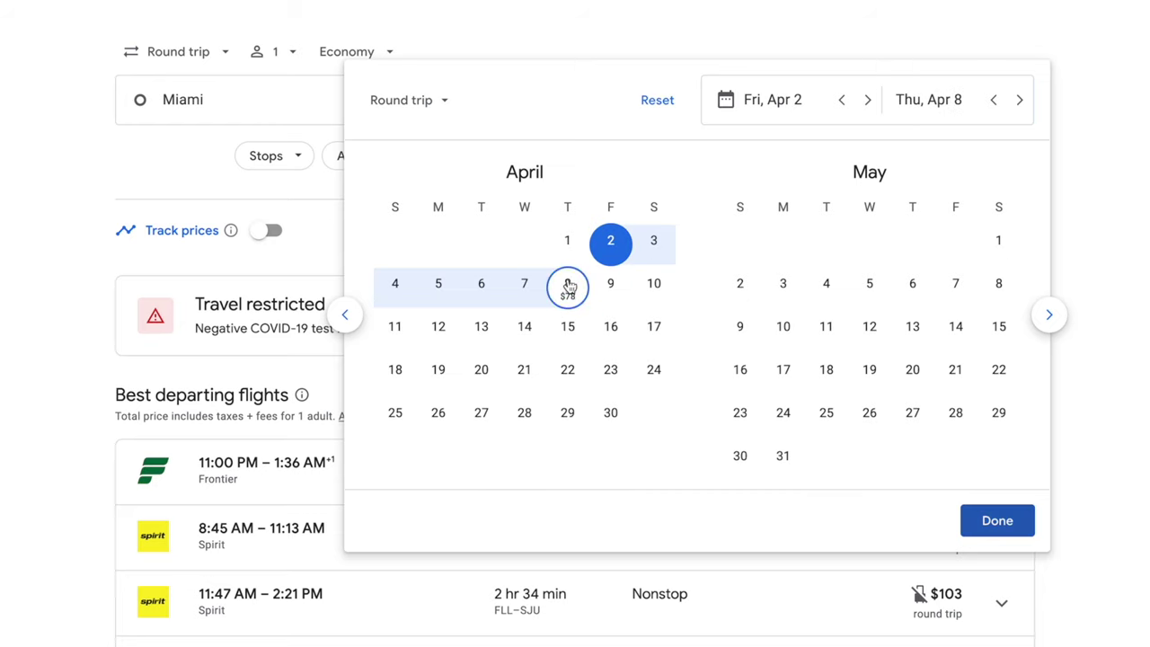
{"action": "left_click", "coordinate": [1003, 523]}
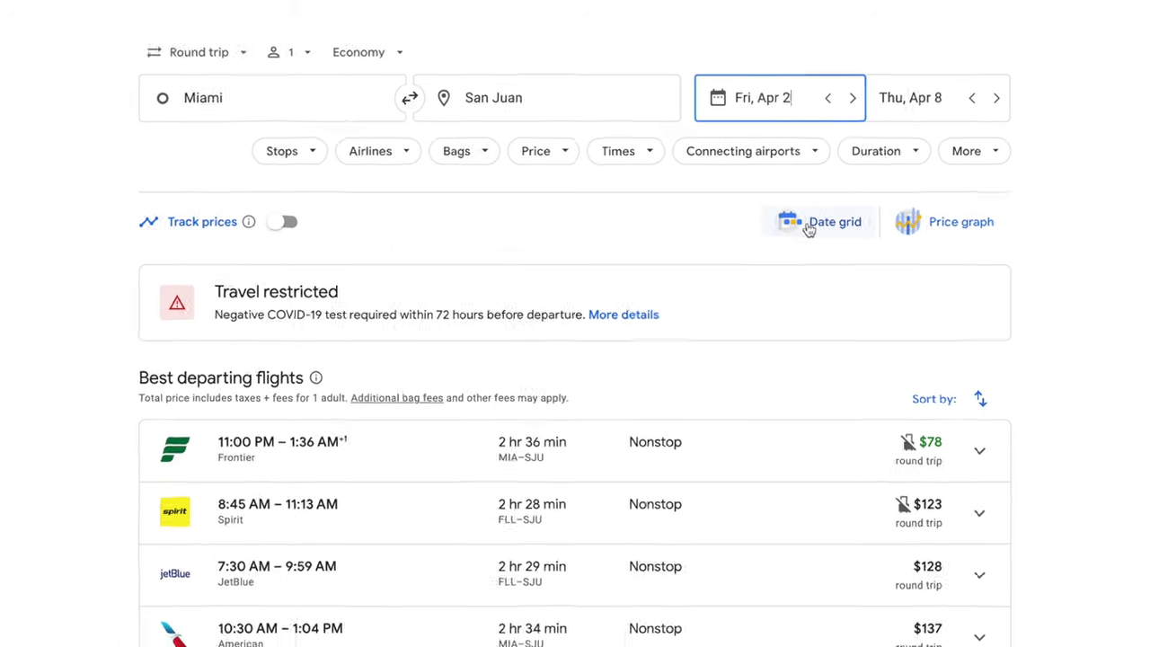
{"action": "left_click", "coordinate": [809, 227]}
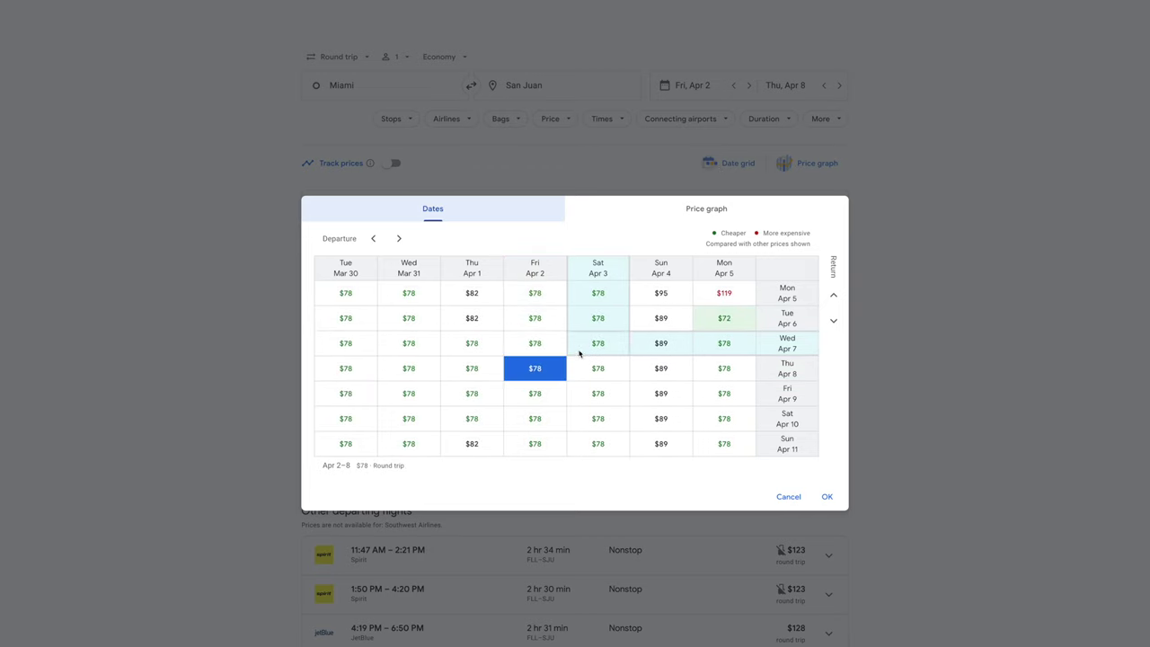
Step: Compare Apr 2–8 fares in the price graph, then reopen the departure calendar
{"action": "left_click", "coordinate": [690, 215]}
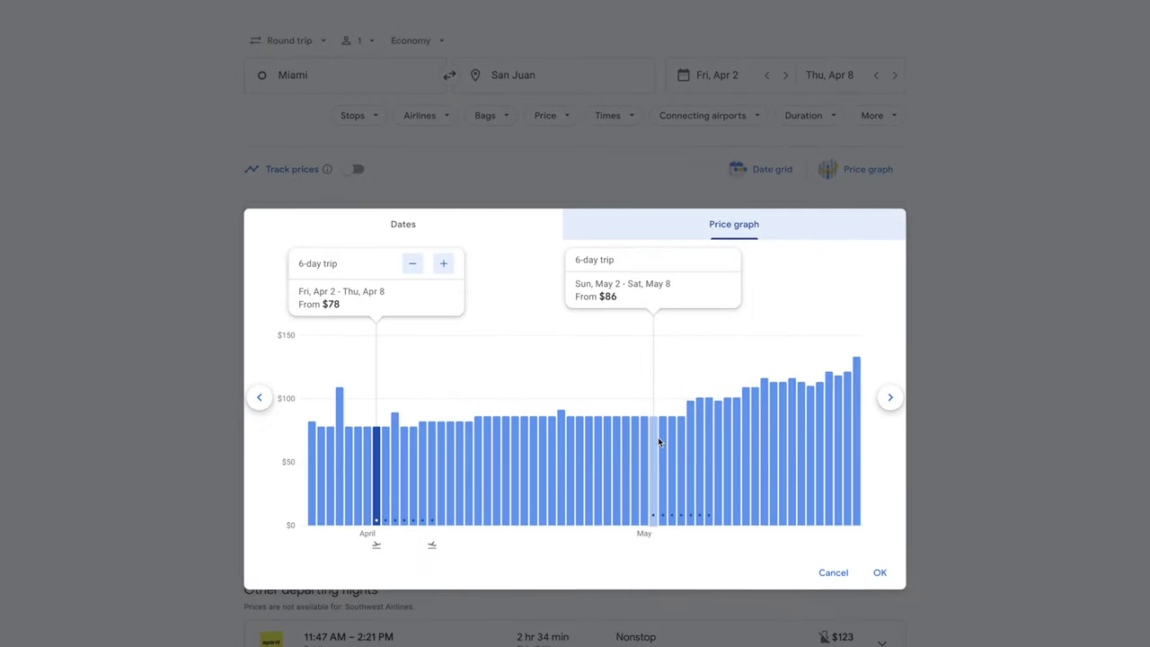
{"action": "left_click", "coordinate": [855, 628]}
{"action": "left_click", "coordinate": [699, 88]}
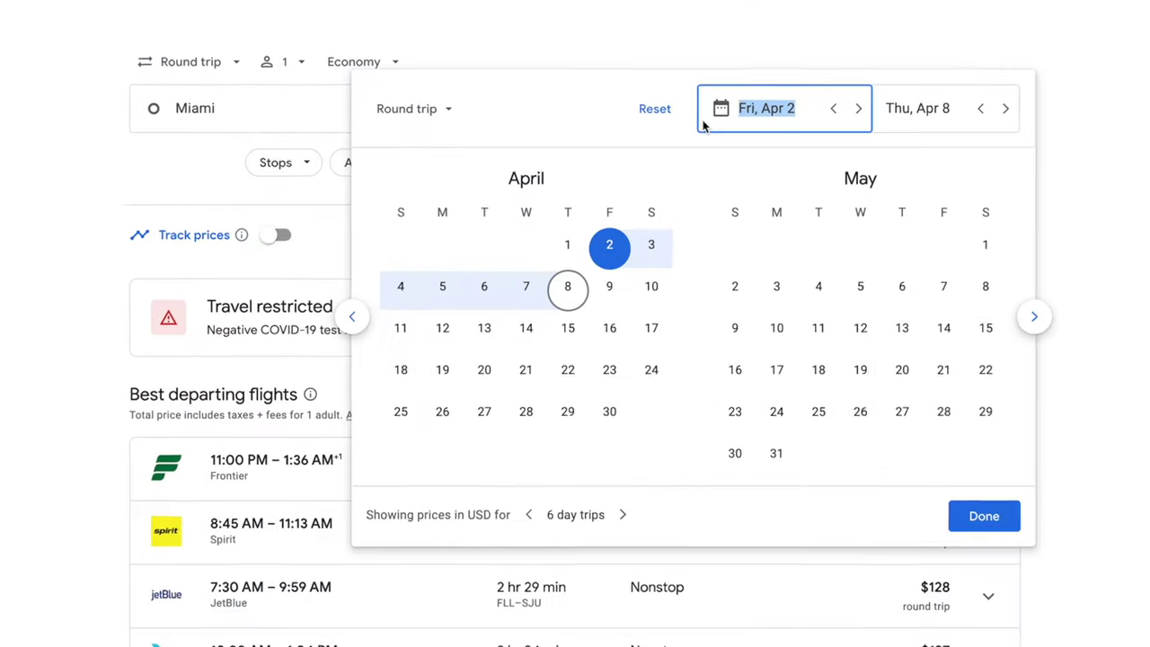